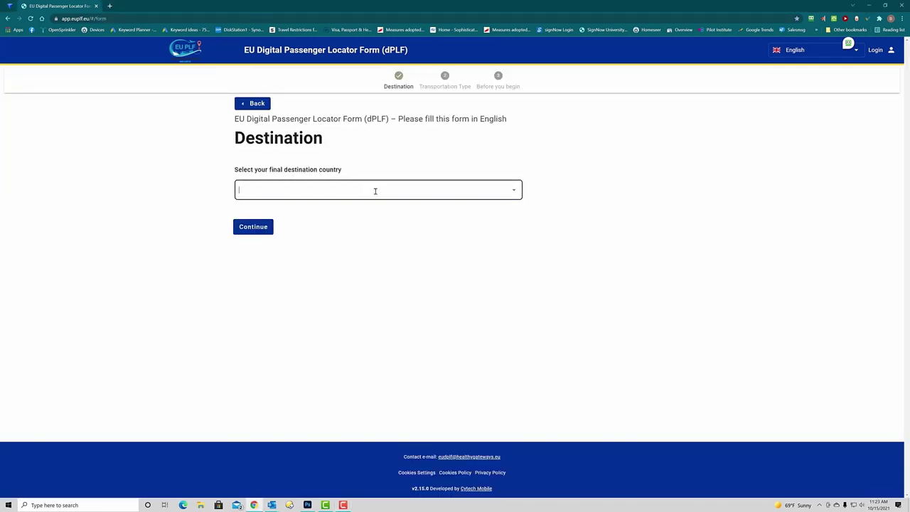
# Choose Italy/IT as the destination country and Aircraft as the transport type
pyautogui.click(374, 189)
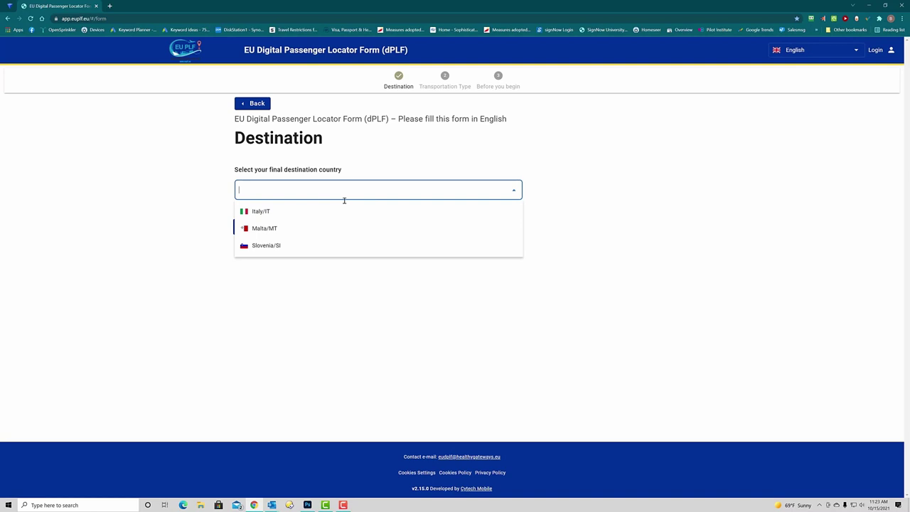
pyautogui.click(270, 213)
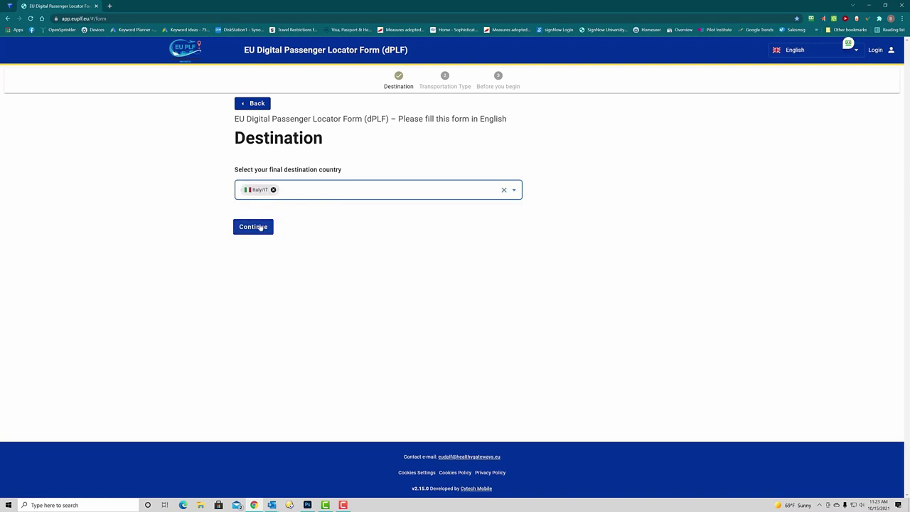
pyautogui.click(253, 227)
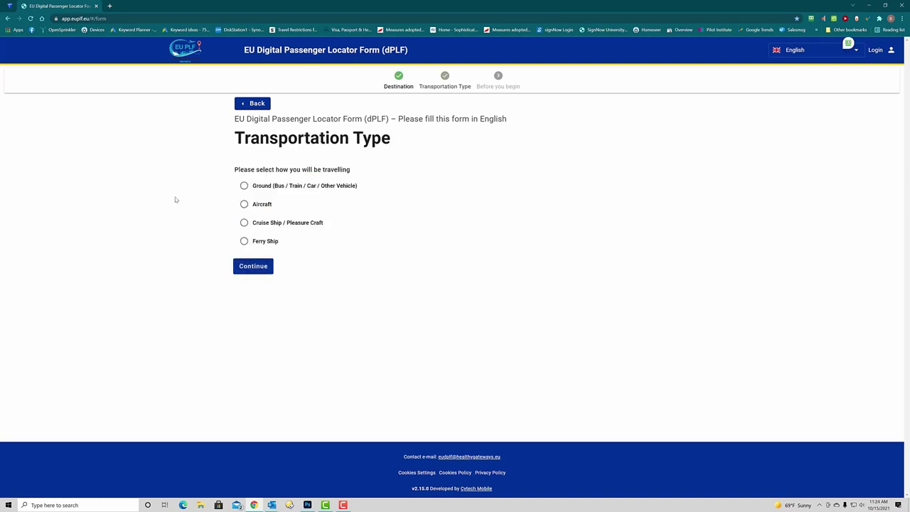
pyautogui.click(243, 204)
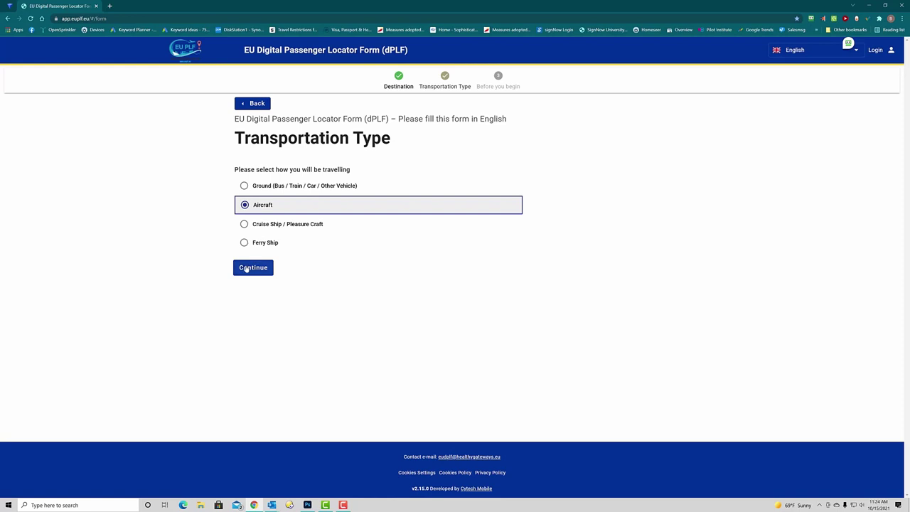
# Accept both Before-you-begin declarations: truthful completion and the privacy notice
pyautogui.click(246, 268)
pyautogui.click(238, 173)
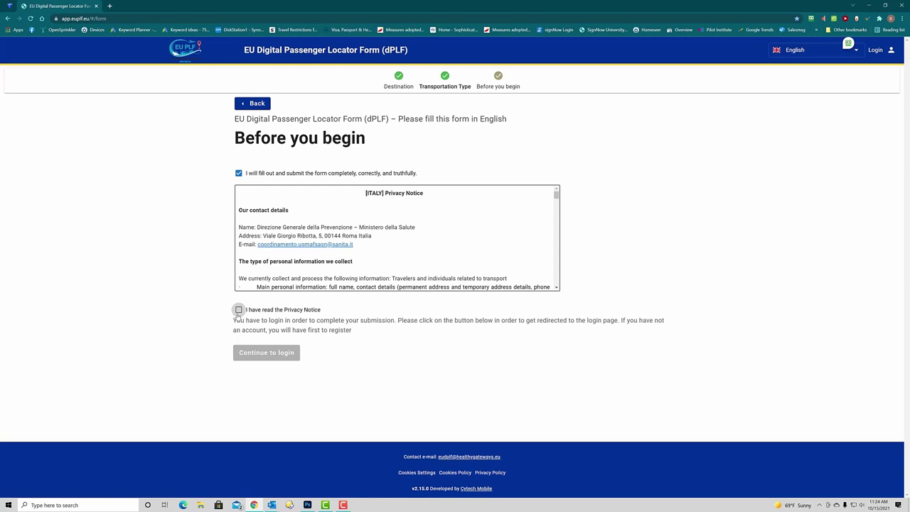
pyautogui.click(239, 310)
# Start registering a new account, entering the email address and a password, then begin confirming the password
pyautogui.click(243, 352)
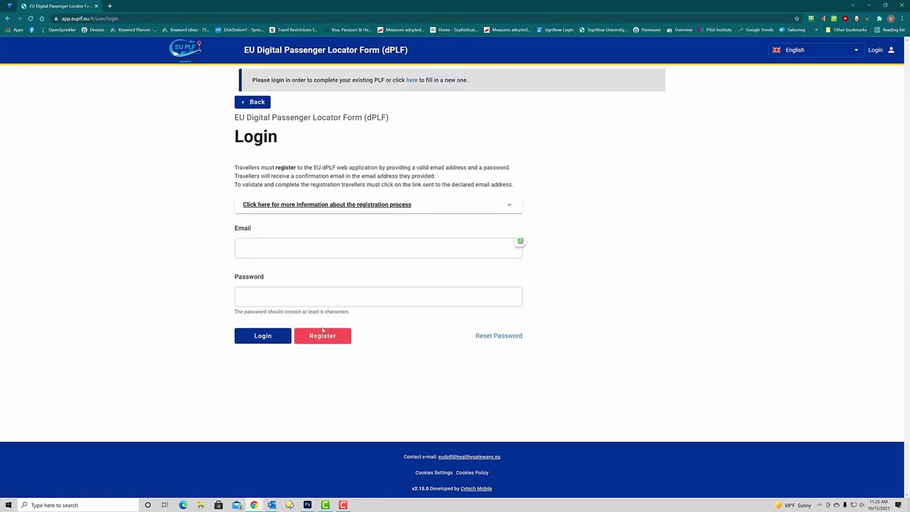
pyautogui.click(320, 336)
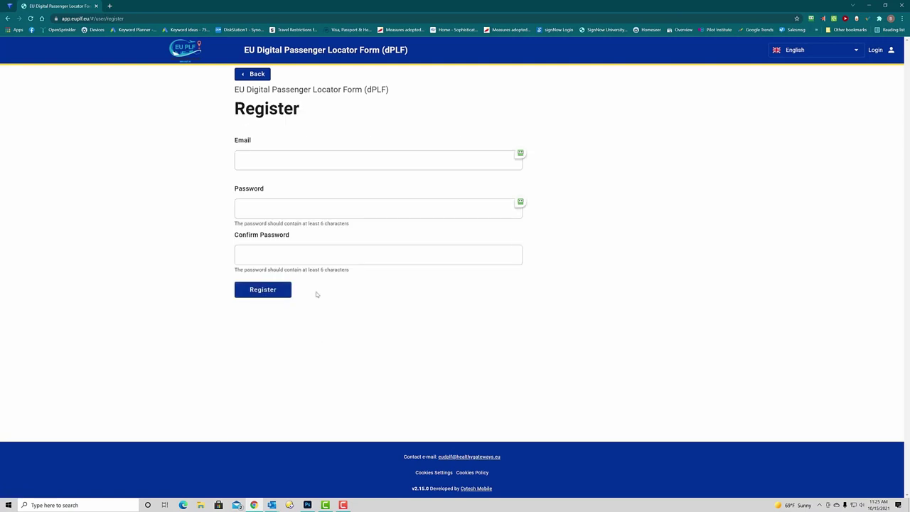
pyautogui.click(276, 160)
pyautogui.write('a')
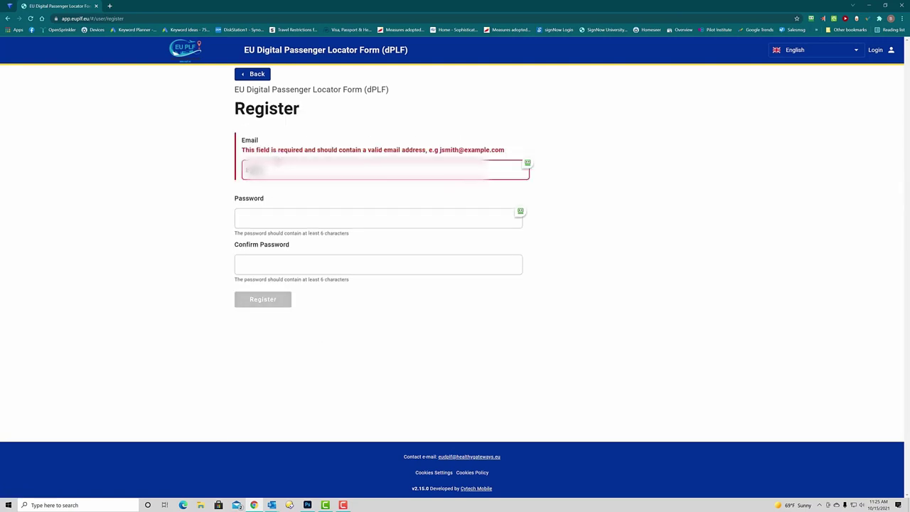
pyautogui.write('.com')
pyautogui.click(378, 208)
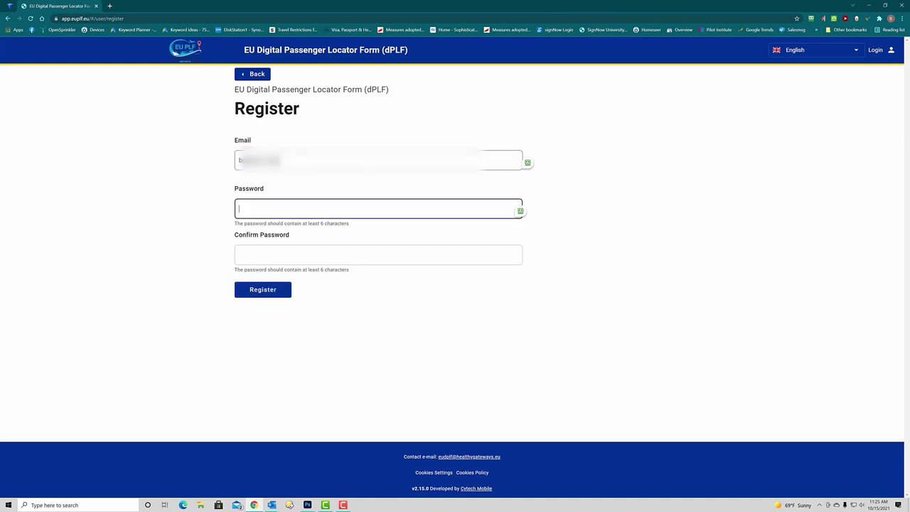
pyautogui.write('••')
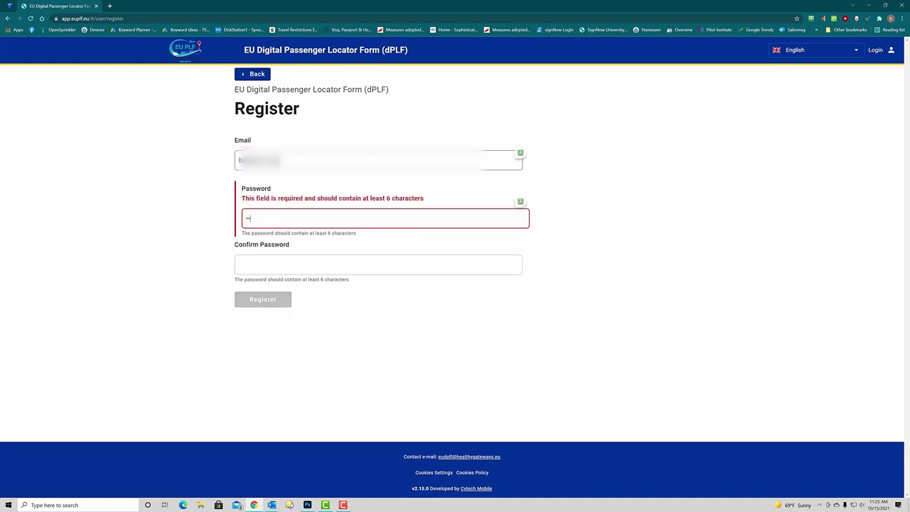
pyautogui.write('••••••••••')
pyautogui.click(249, 253)
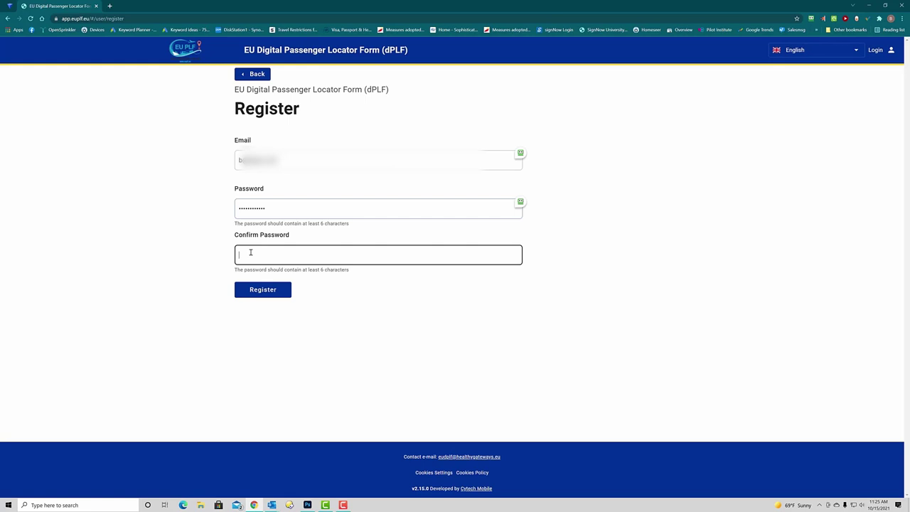
pyautogui.write('••••')
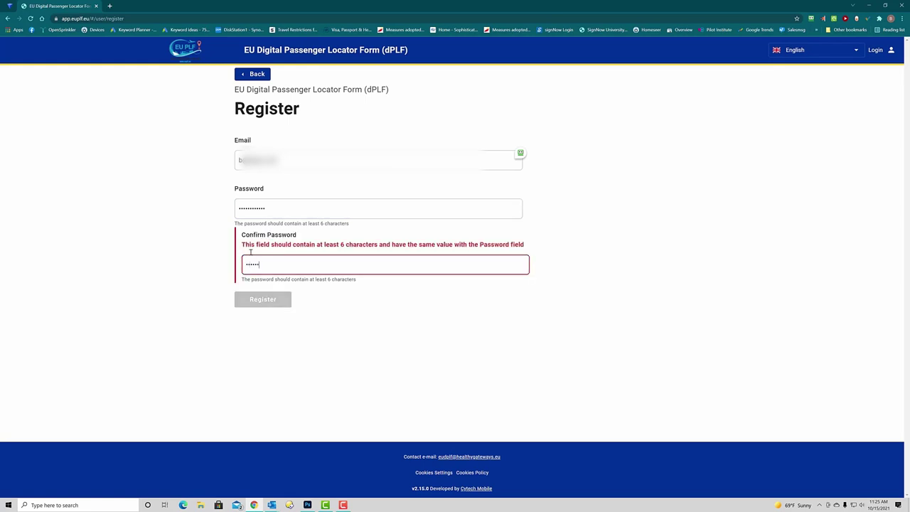
pyautogui.write('••••••••')
# Submit the registration, then enter the account's Gmail address and password on the login page
pyautogui.press('Return')
pyautogui.click(316, 252)
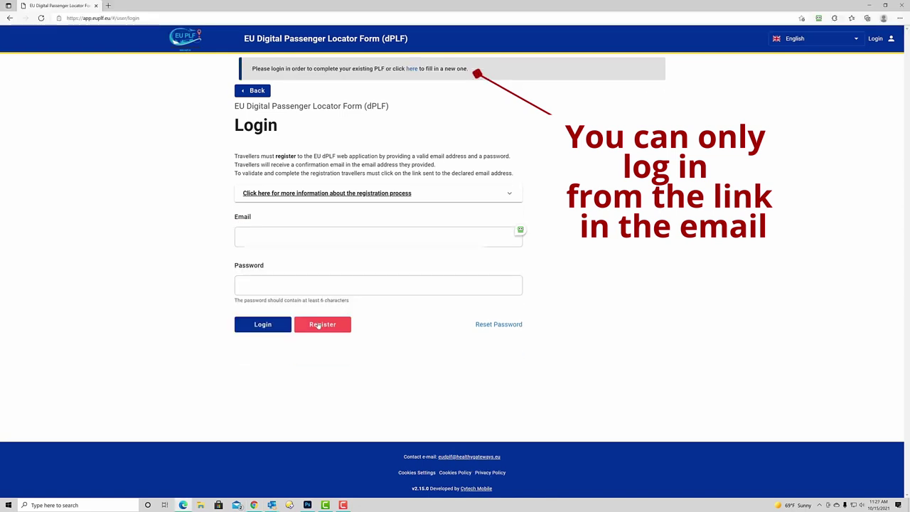
pyautogui.click(256, 237)
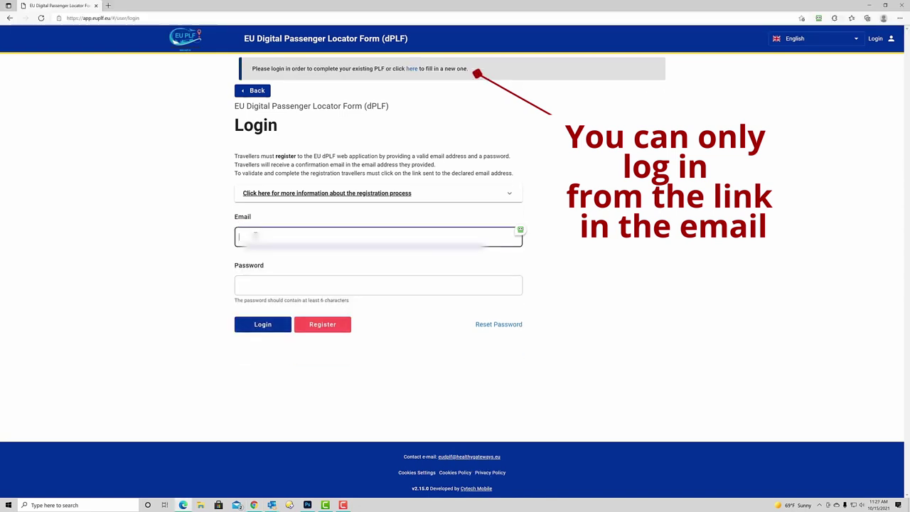
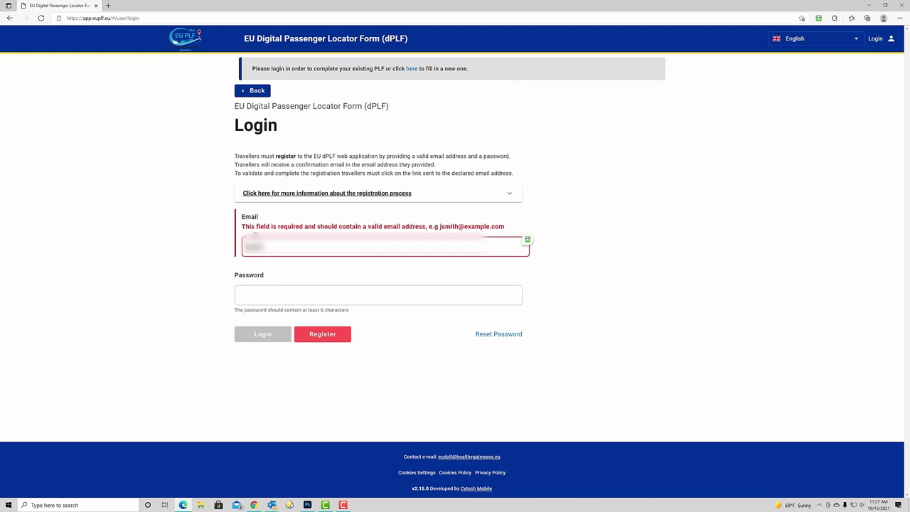
pyautogui.click(239, 285)
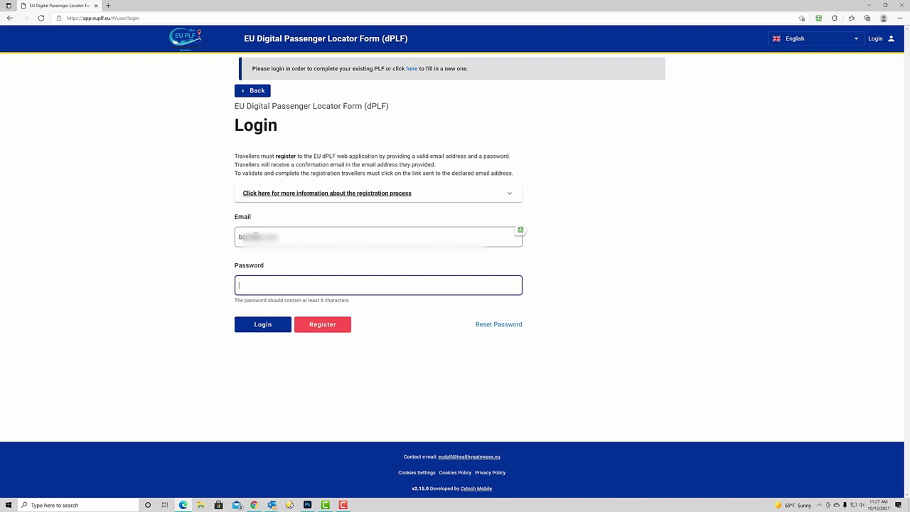
pyautogui.write('••')
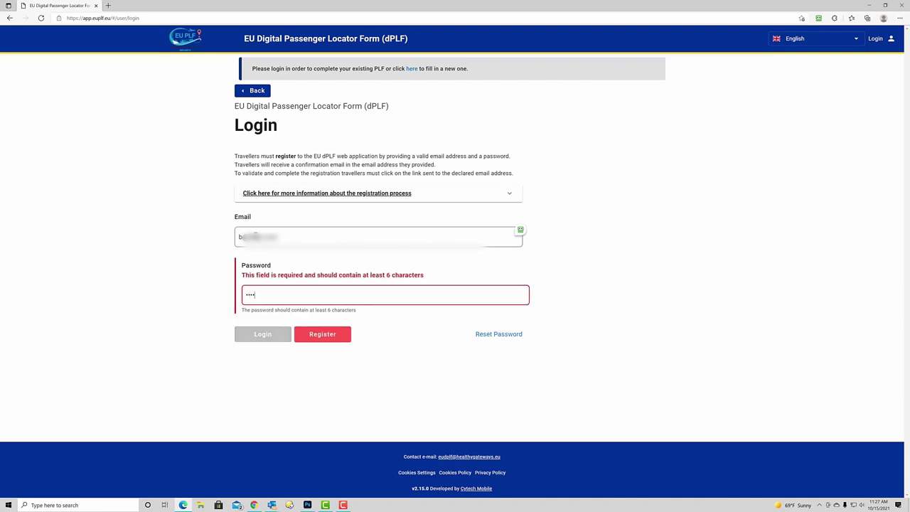
pyautogui.write('•••••••••')
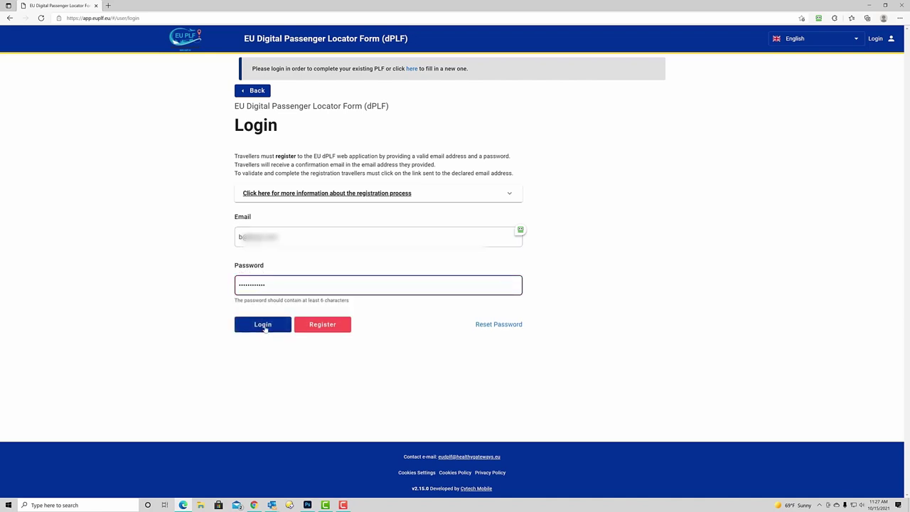
# Log in, mark the flight as non-direct, and enter airline BRITISH AIR, flight number 78
pyautogui.click(262, 333)
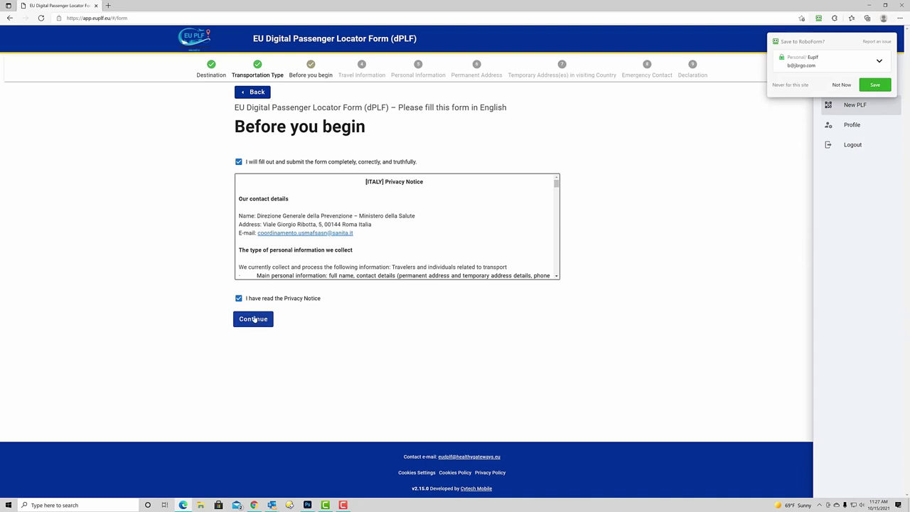
pyautogui.click(254, 319)
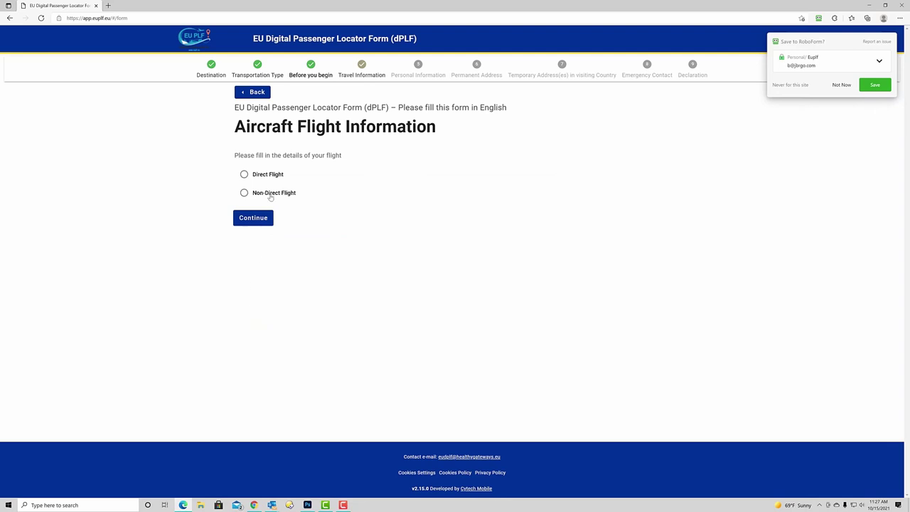
pyautogui.click(245, 194)
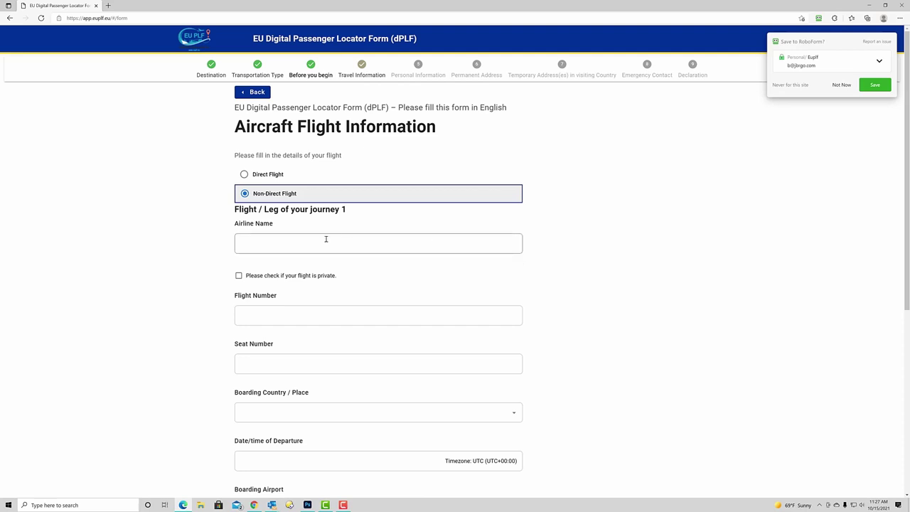
pyautogui.click(276, 251)
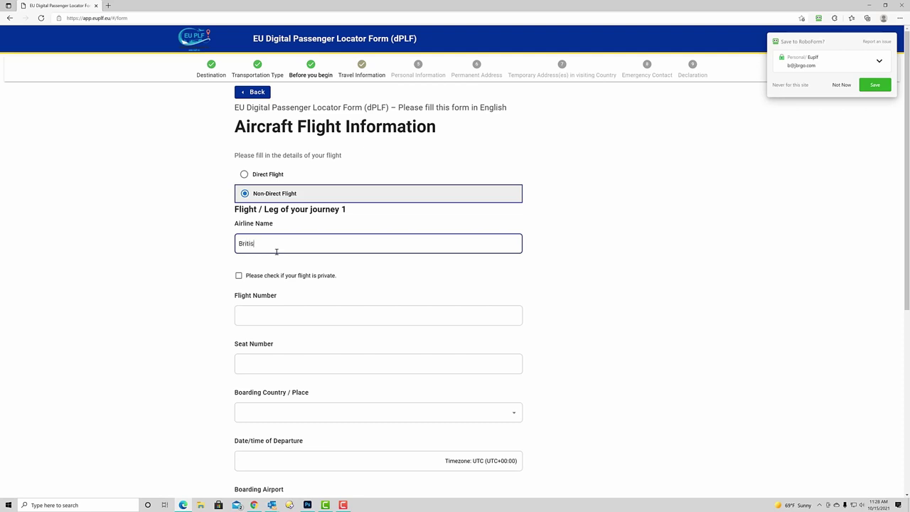
pyautogui.write('British Air')
pyautogui.click(251, 315)
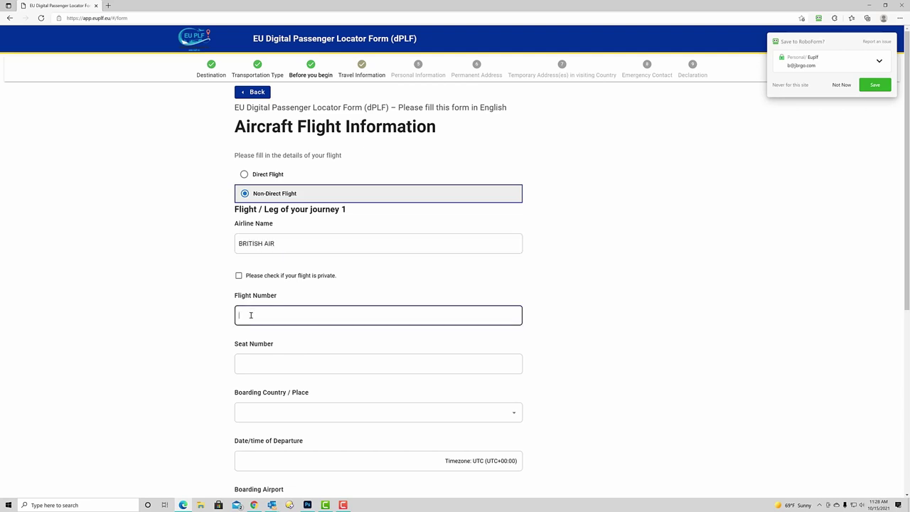
pyautogui.write('78')
# Enter seat 12C and choose United States of America as the boarding country
pyautogui.scroll(-3, 211, 334)
pyautogui.click(264, 151)
pyautogui.write('12C')
pyautogui.click(272, 200)
pyautogui.write('u')
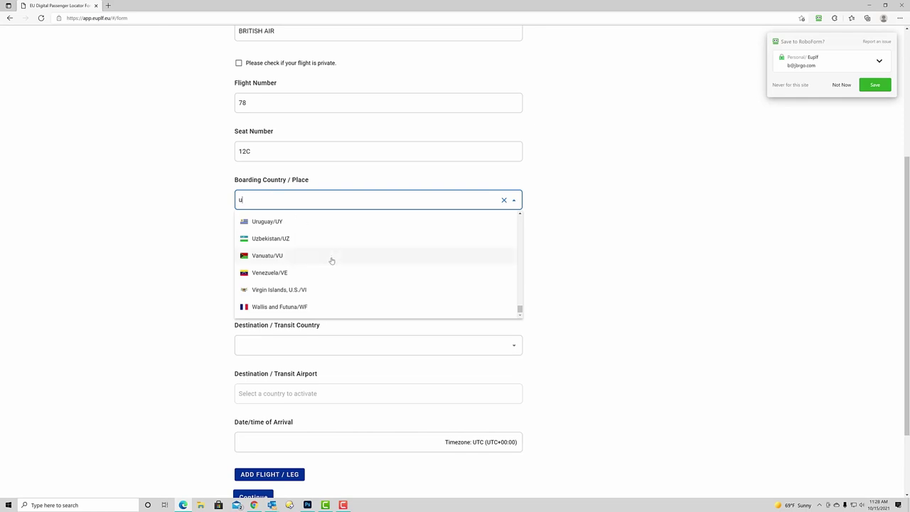
pyautogui.scroll(2, 331, 260)
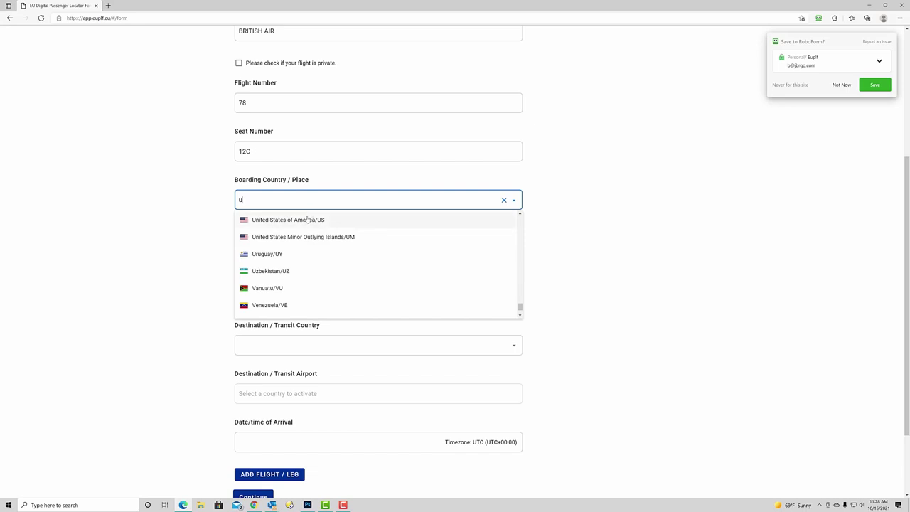
pyautogui.click(307, 220)
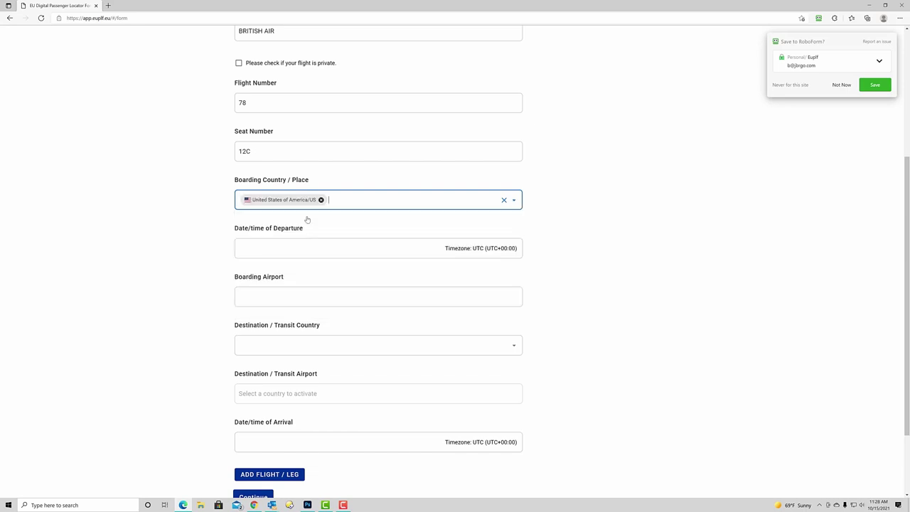
# Set the departure date to 8 December 2021 at 15:26
pyautogui.click(265, 252)
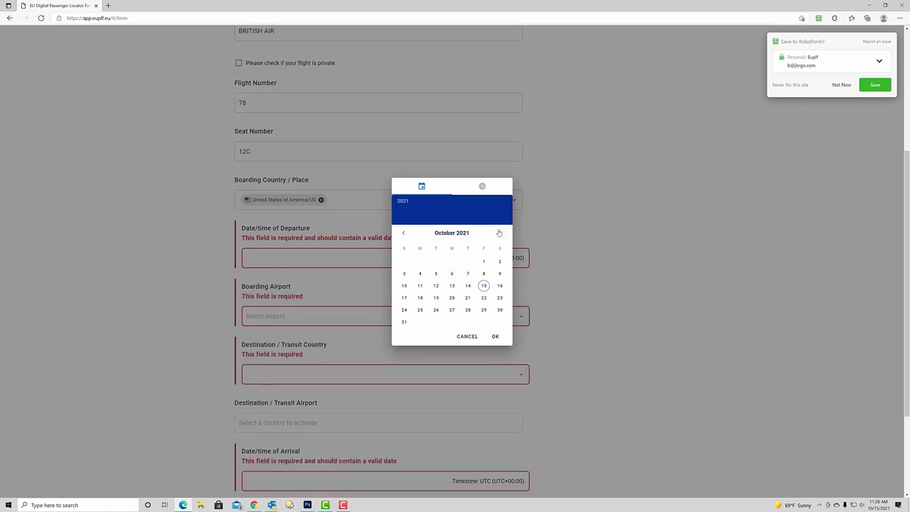
pyautogui.click(500, 233)
pyautogui.click(499, 233)
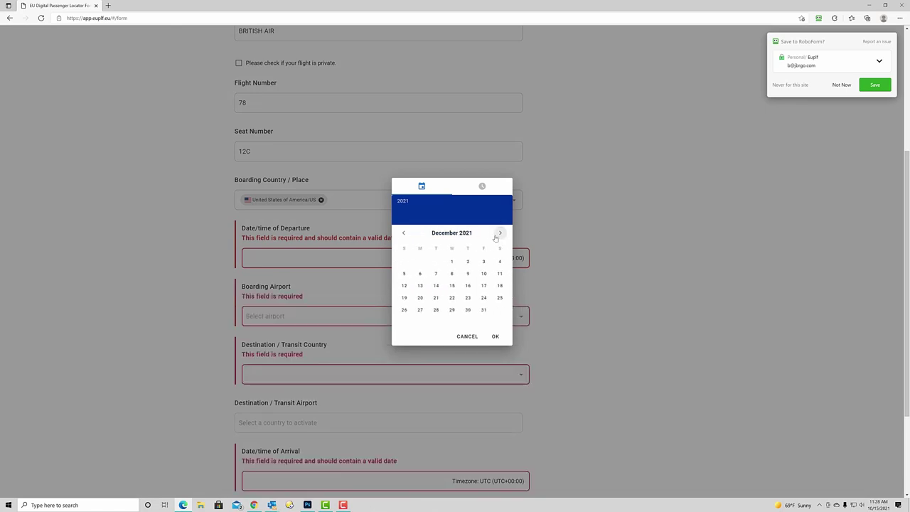
pyautogui.click(452, 274)
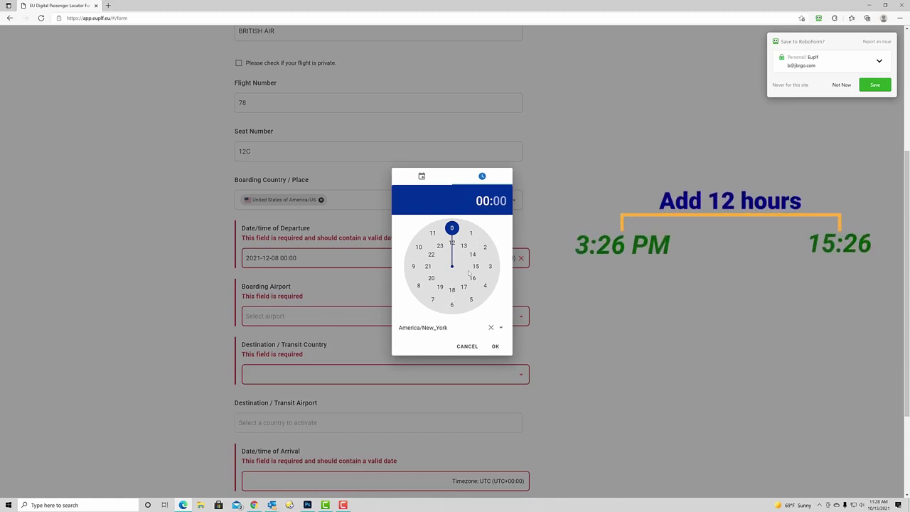
pyautogui.click(476, 267)
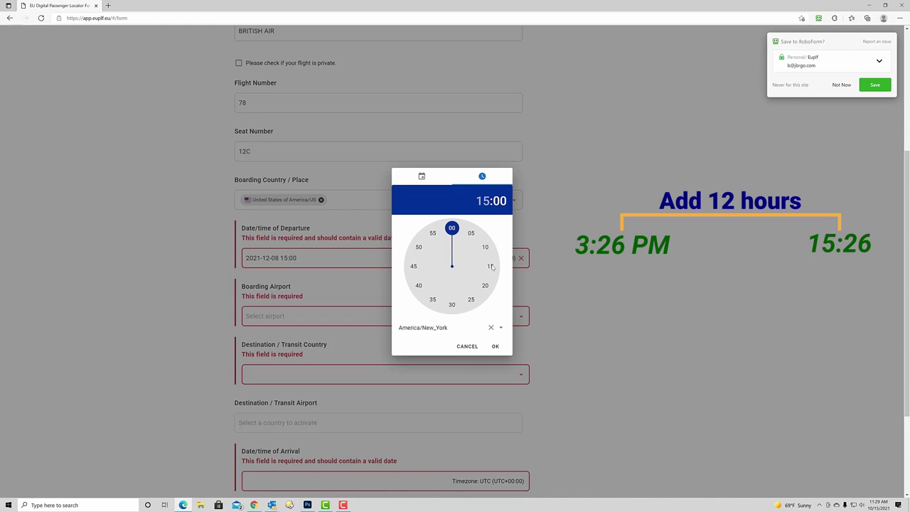
pyautogui.click(469, 301)
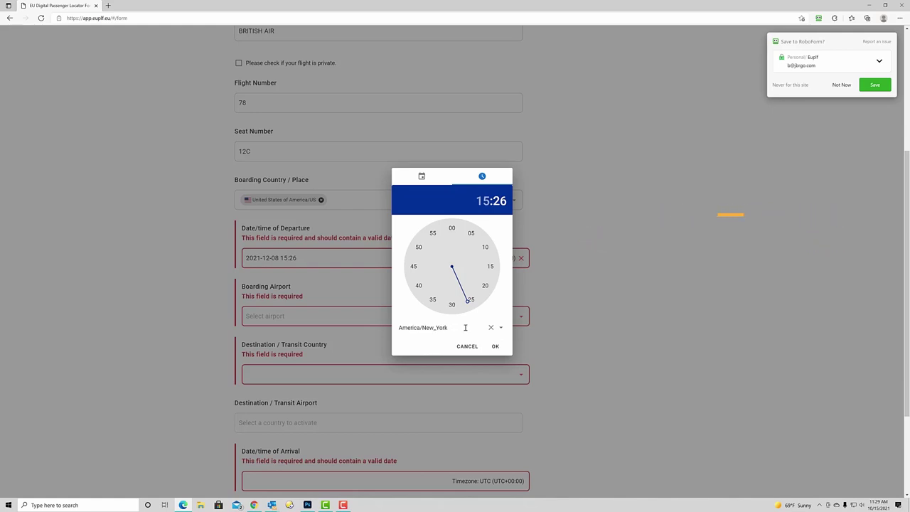
# Replace the America/New_York timezone with America/Phoenix and confirm the departure time
pyautogui.click(491, 329)
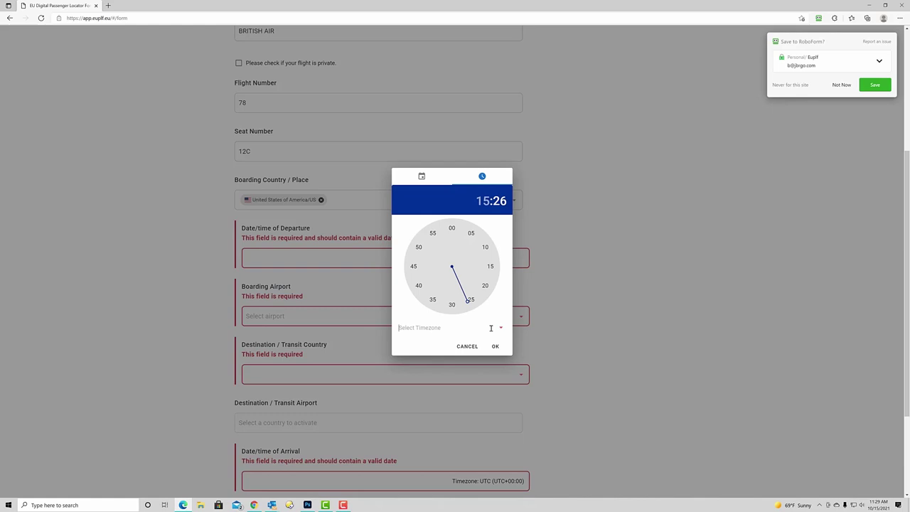
pyautogui.click(471, 328)
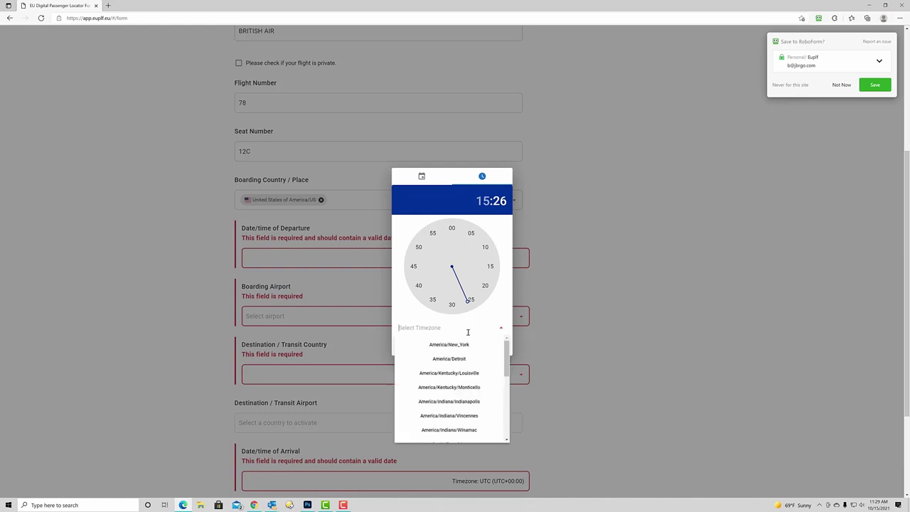
pyautogui.scroll(-1, 459, 398)
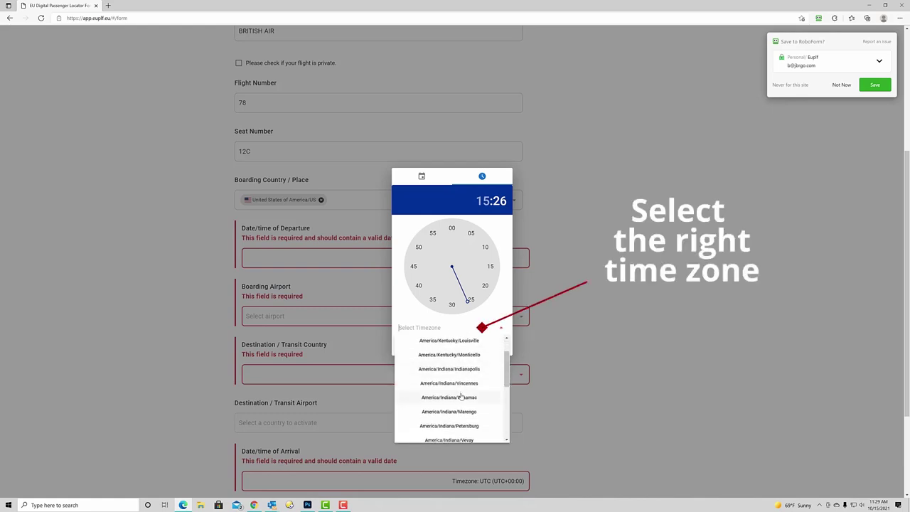
pyautogui.scroll(-3, 452, 396)
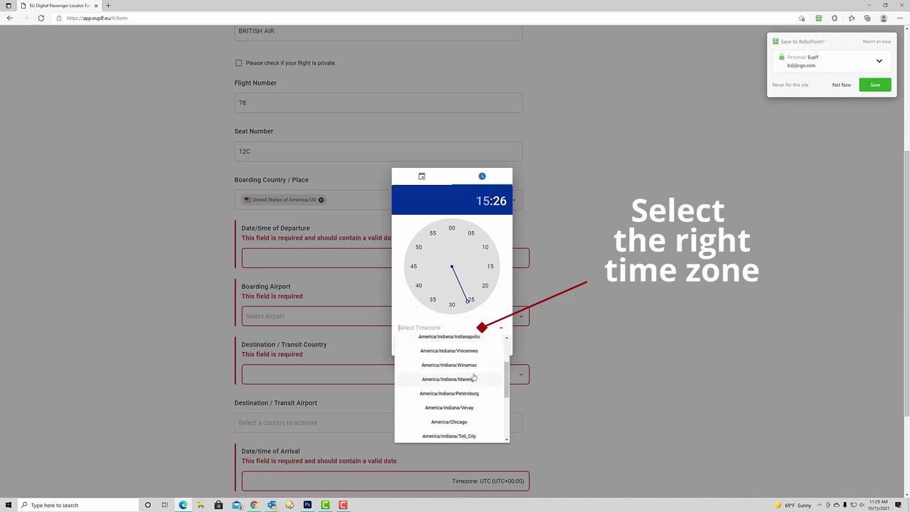
pyautogui.scroll(-1, 488, 380)
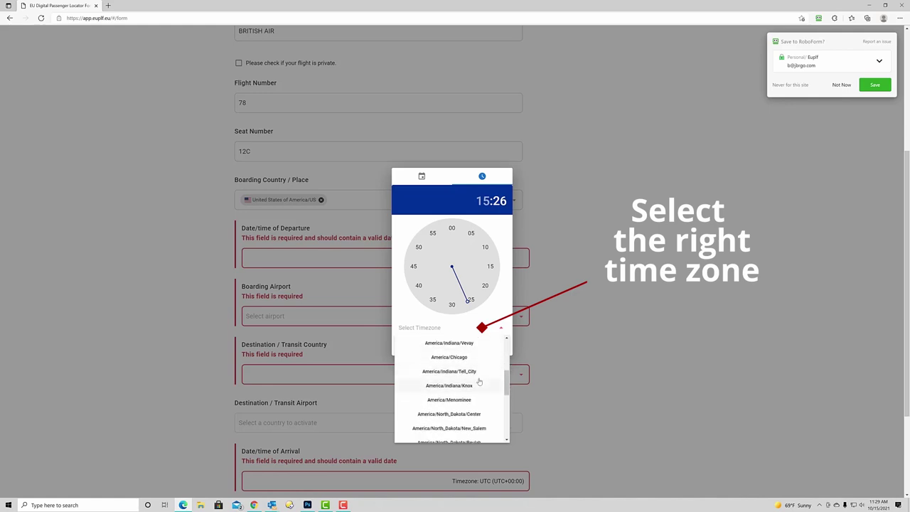
pyautogui.scroll(-1, 478, 381)
pyautogui.scroll(-1, 477, 381)
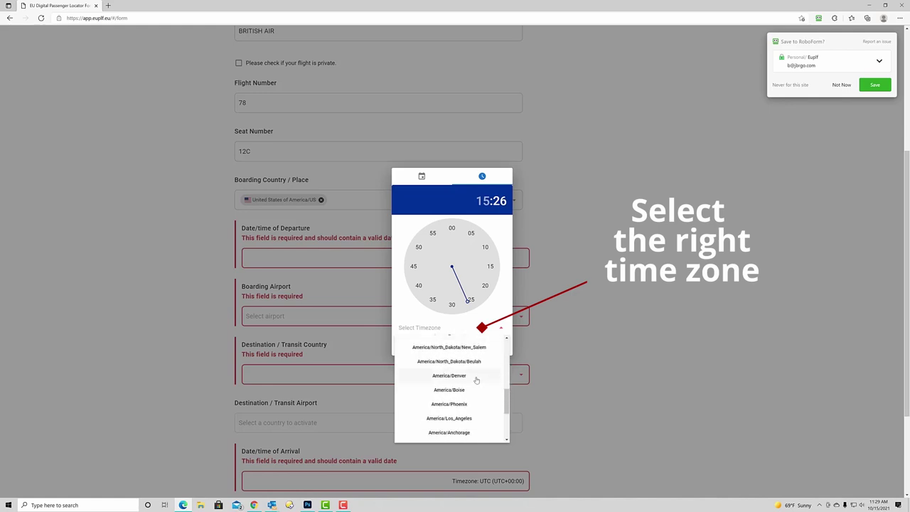
pyautogui.scroll(-1, 476, 380)
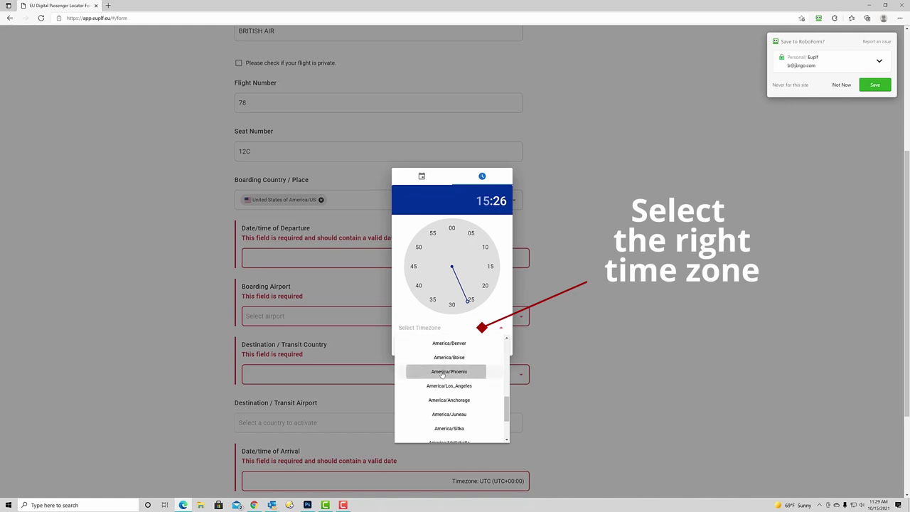
pyautogui.click(442, 372)
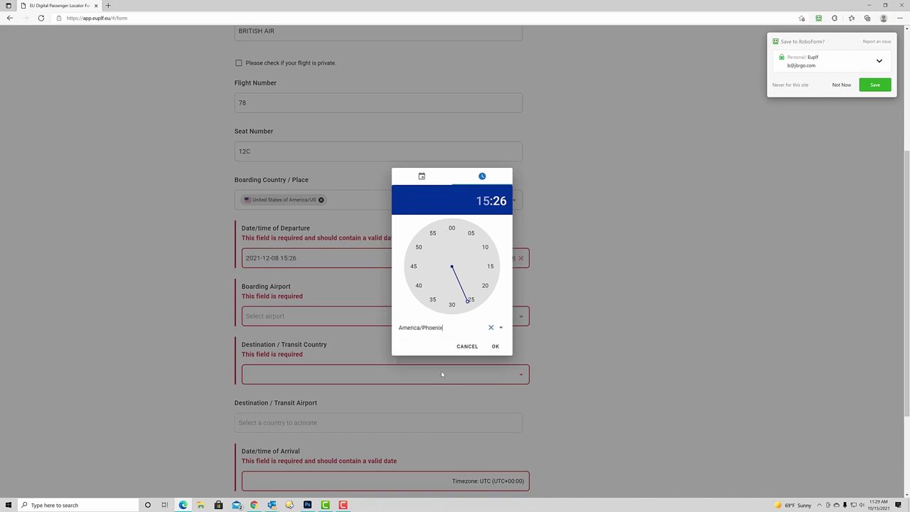
pyautogui.click(495, 347)
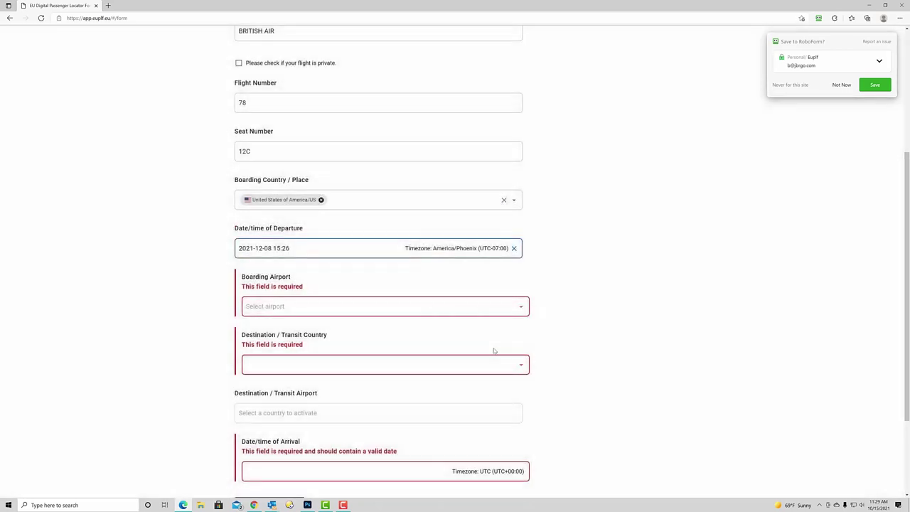
# Set the boarding airport to OTHER, named Phoenix
pyautogui.click(275, 308)
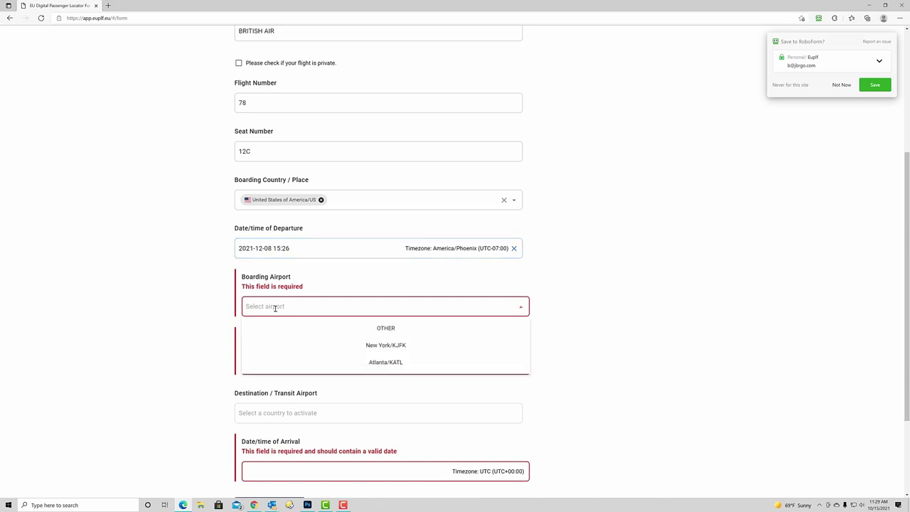
pyautogui.click(387, 329)
pyautogui.click(266, 327)
pyautogui.write('Phoenix')
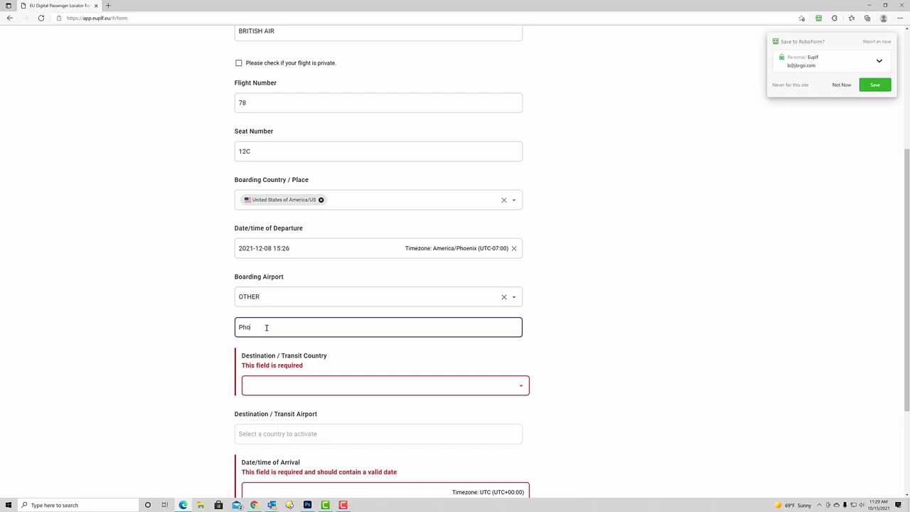
# Choose United Kingdom/GB as destination country and London Heathrow/EGLL as destination airport
pyautogui.click(324, 390)
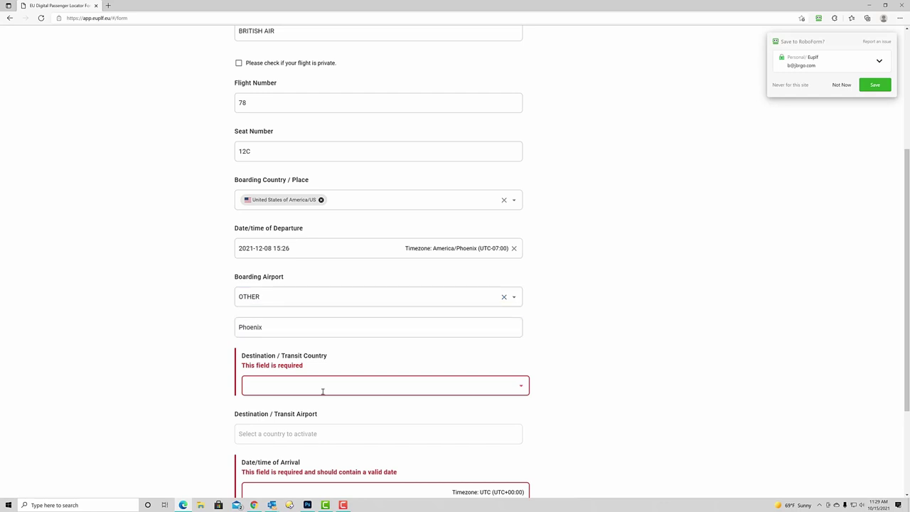
pyautogui.write('United')
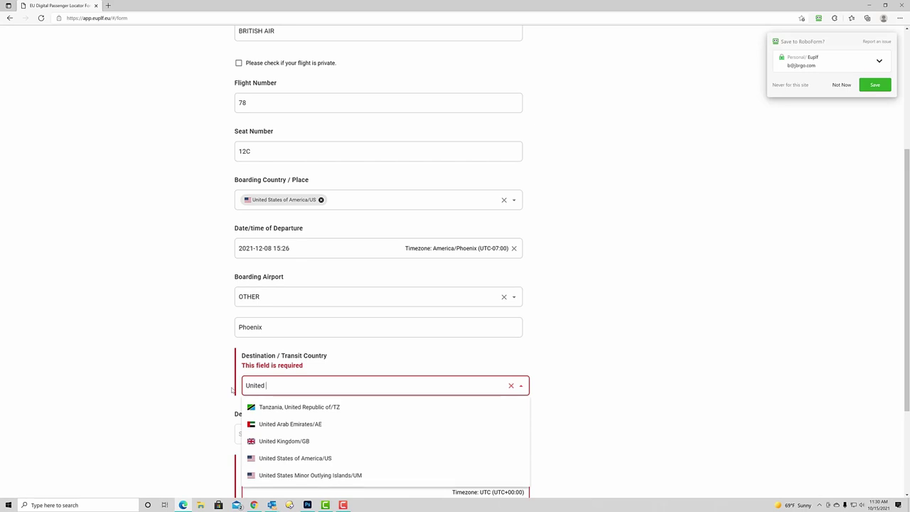
pyautogui.click(284, 441)
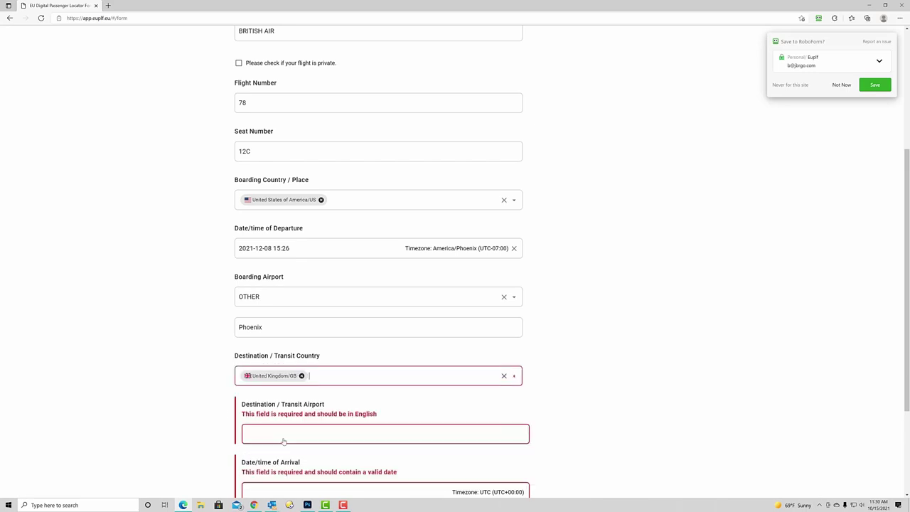
pyautogui.click(274, 426)
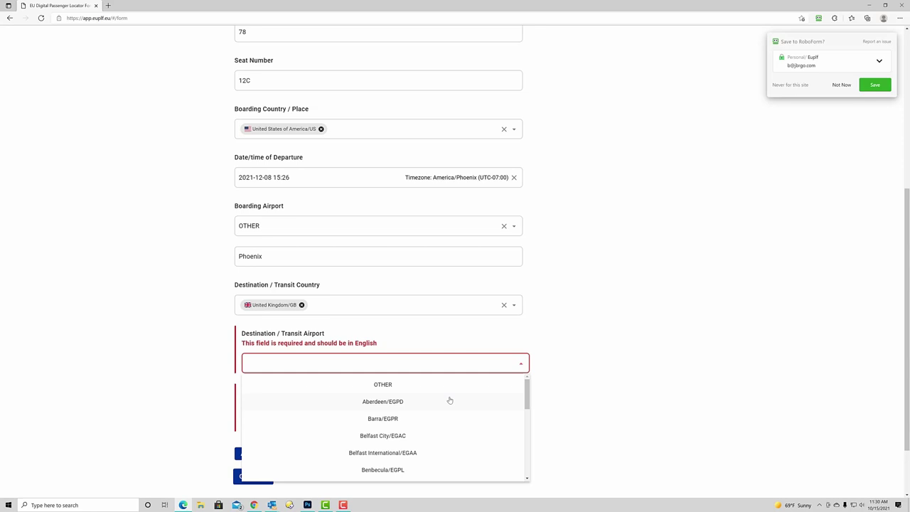
pyautogui.scroll(-3, 449, 402)
pyautogui.scroll(-3, 433, 424)
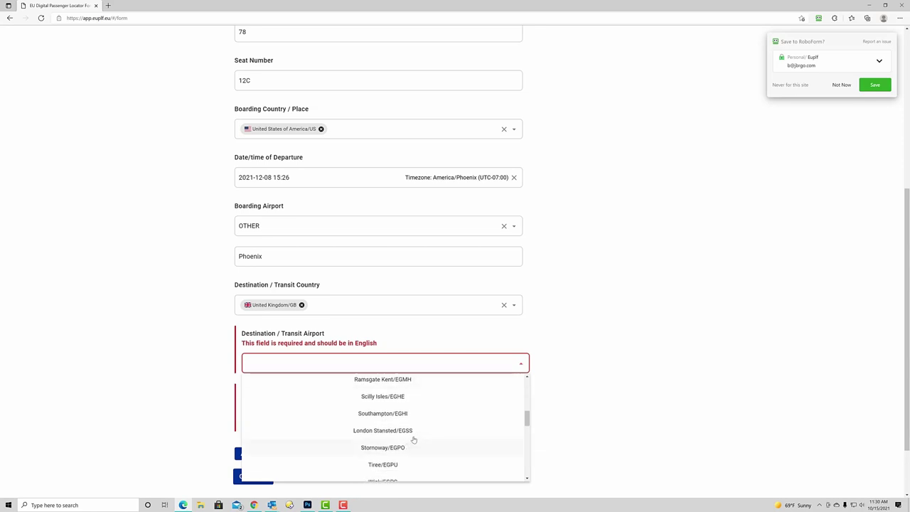
pyautogui.scroll(-1, 427, 435)
pyautogui.scroll(-4, 428, 437)
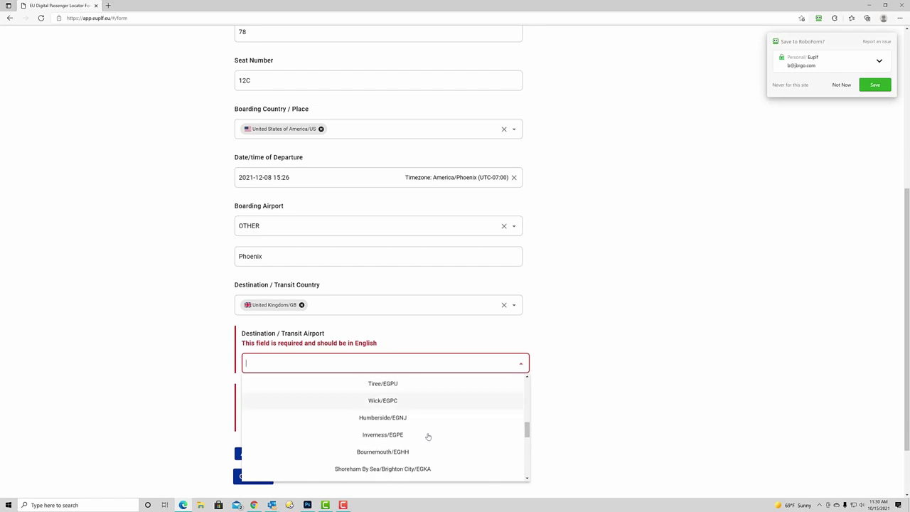
pyautogui.scroll(-3, 428, 437)
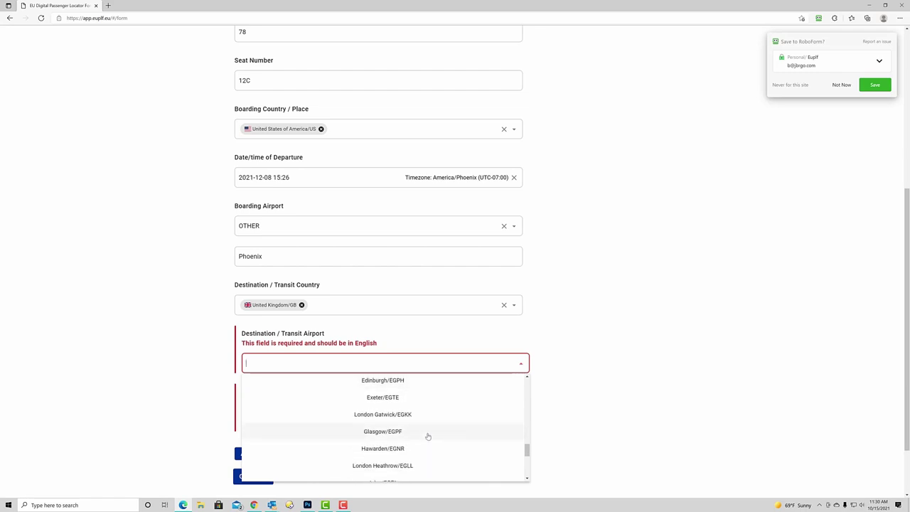
pyautogui.scroll(-2, 428, 437)
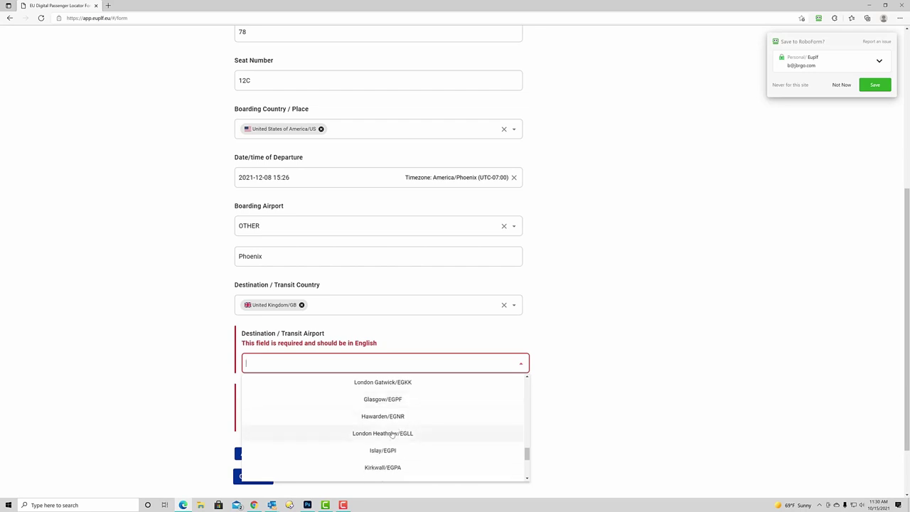
pyautogui.click(392, 432)
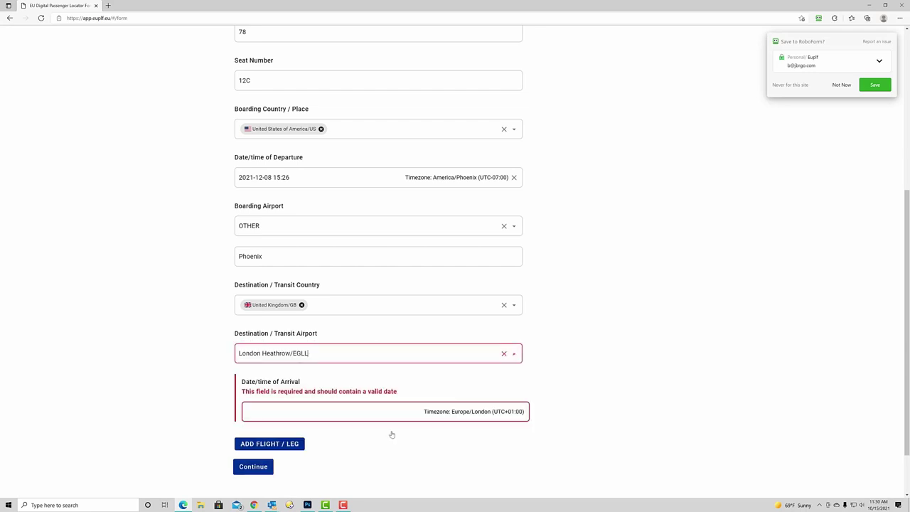
# Set the arrival to 9 December 2021 at 09:35, keeping the Europe/London timezone
pyautogui.click(272, 412)
pyautogui.click(500, 232)
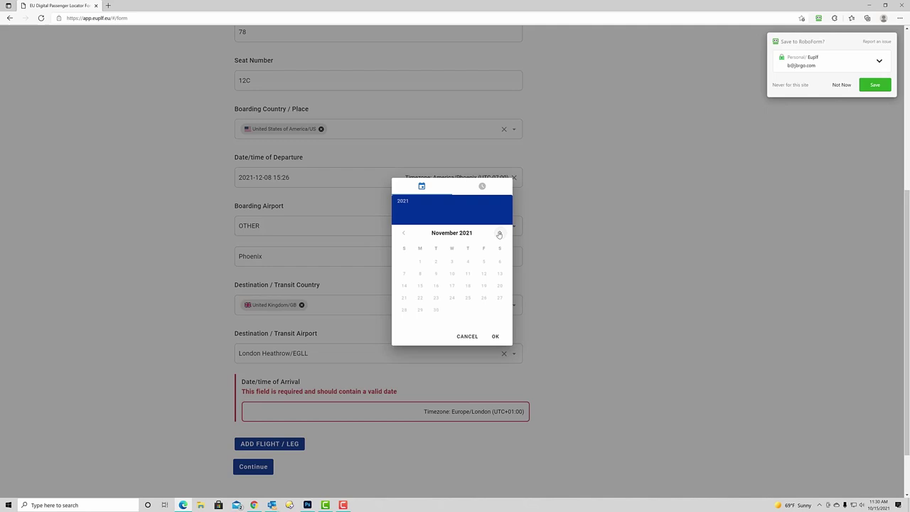
pyautogui.click(500, 233)
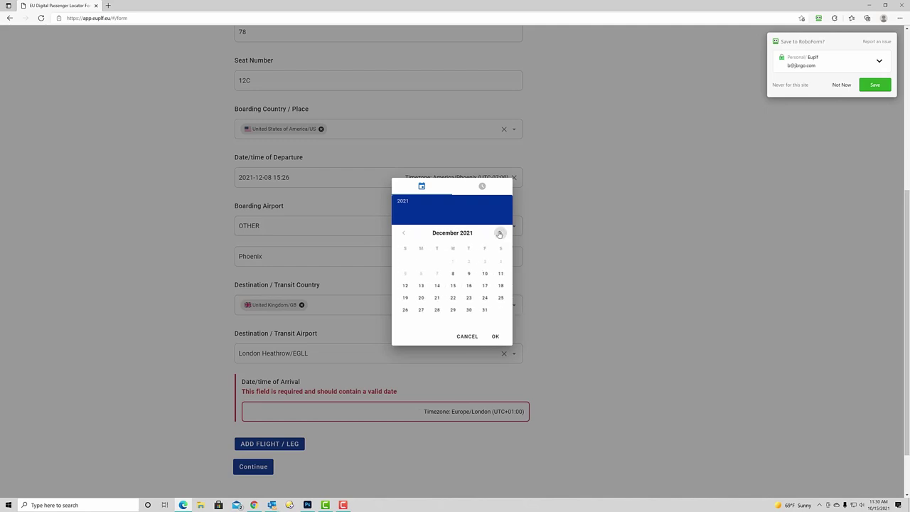
pyautogui.click(469, 273)
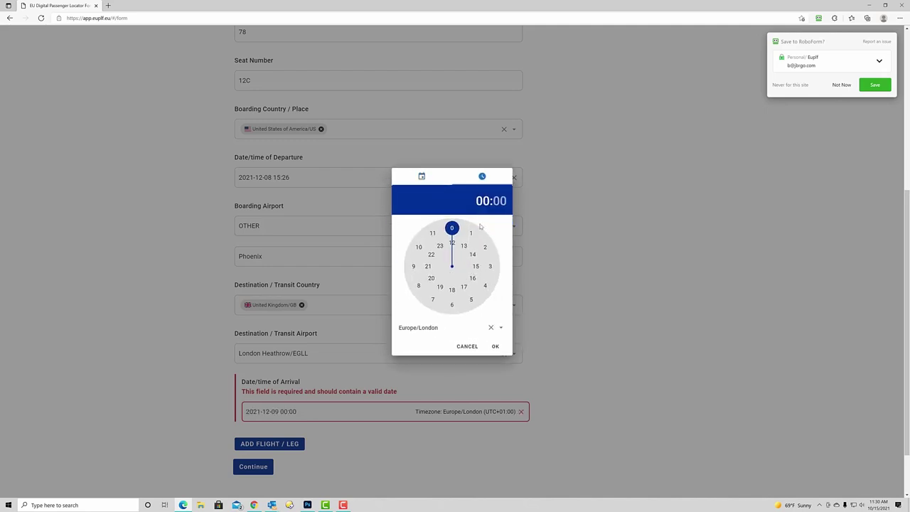
pyautogui.moveTo(452, 229); pyautogui.dragTo(422, 269)
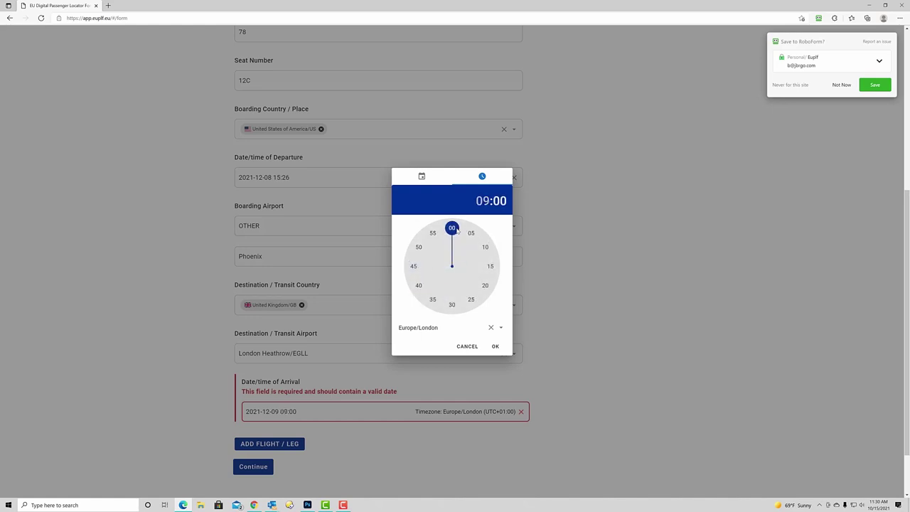
pyautogui.click(467, 232)
pyautogui.moveTo(472, 248); pyautogui.dragTo(433, 306)
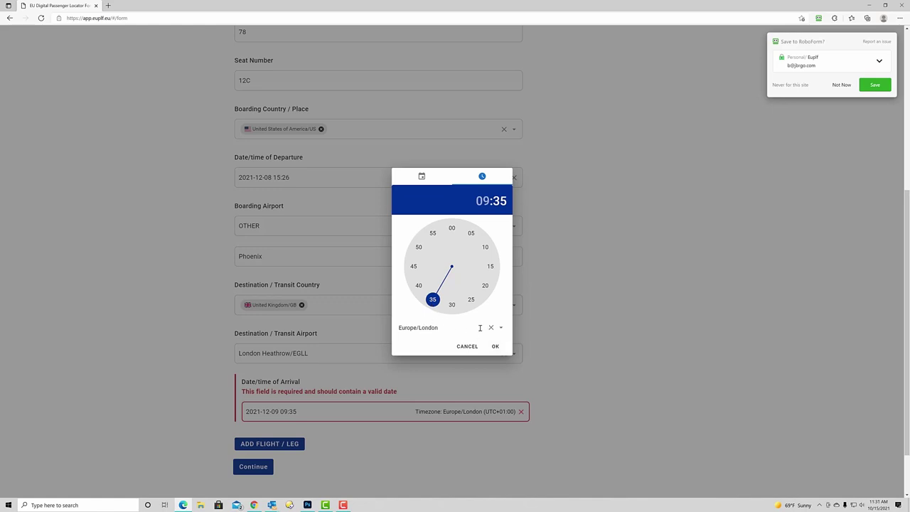
pyautogui.click(496, 347)
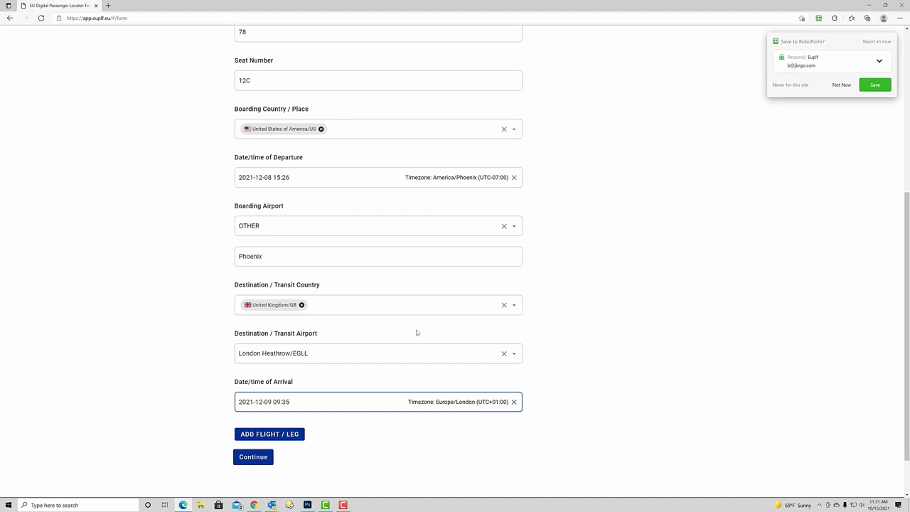
# Add a second flight leg and enter airline BRITISH AIR
pyautogui.scroll(-2, 347, 297)
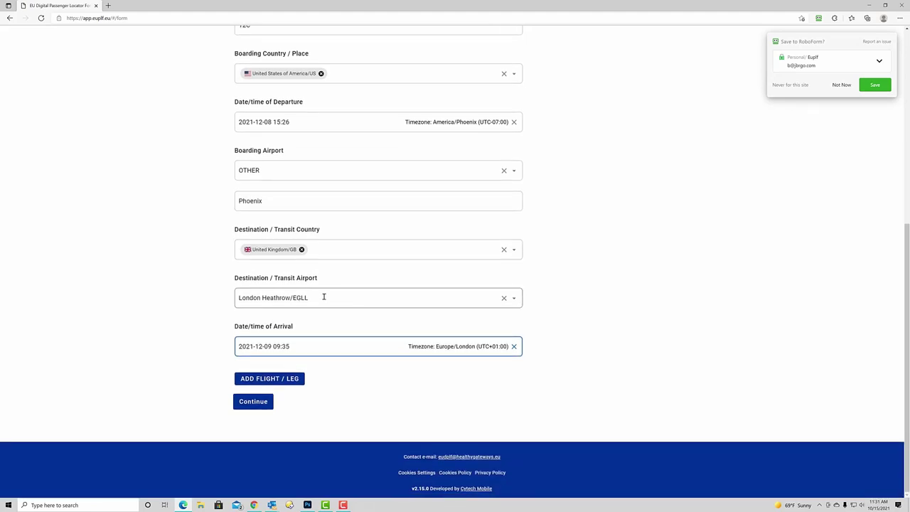
pyautogui.click(274, 378)
pyautogui.scroll(-4, 275, 375)
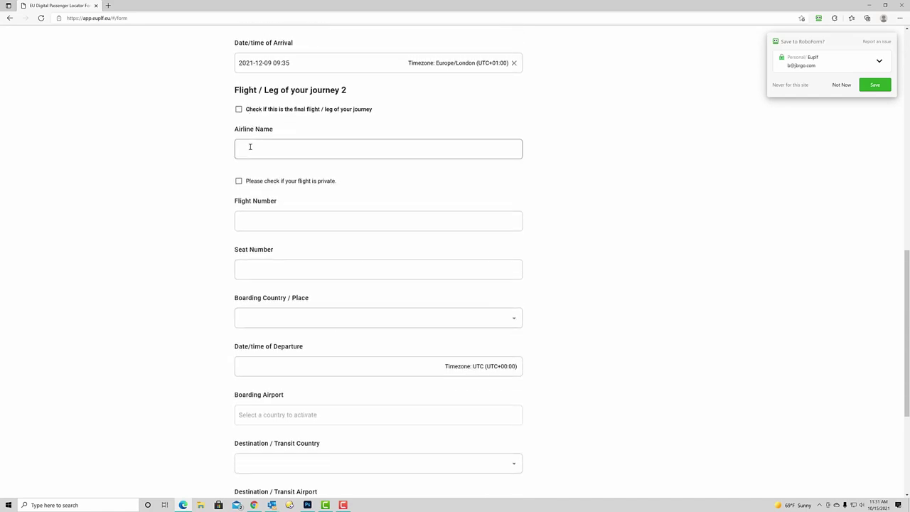
pyautogui.click(250, 147)
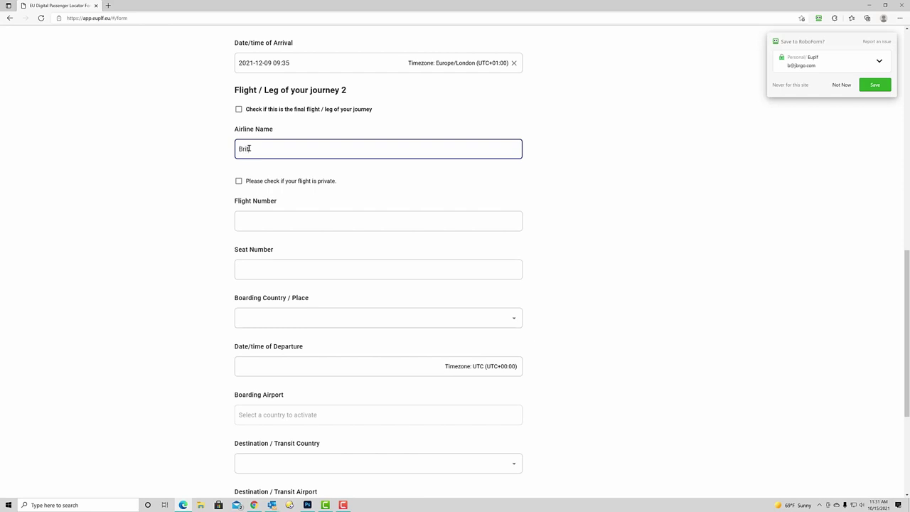
# Enter flight number 486 and seat 11C, then search boarding countries for 'united'
pyautogui.click(261, 218)
pyautogui.write('486')
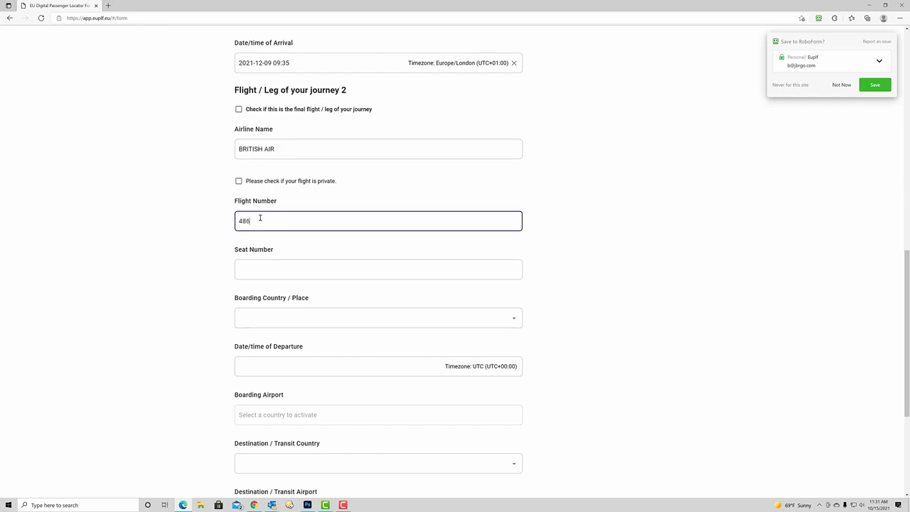
pyautogui.click(263, 275)
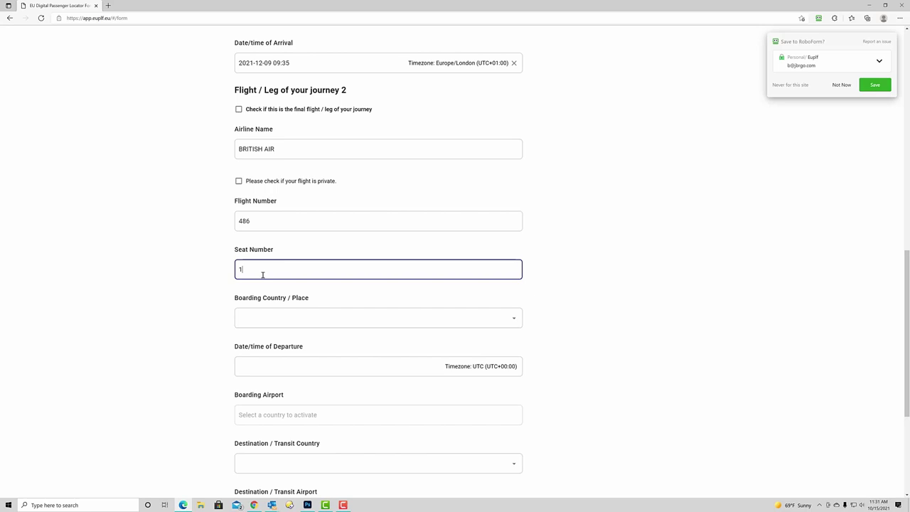
pyautogui.click(271, 316)
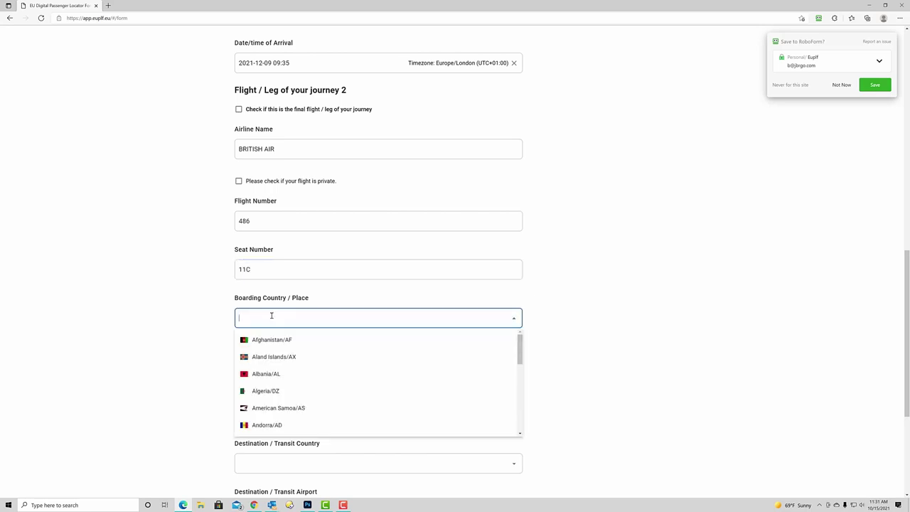
pyautogui.write('united')
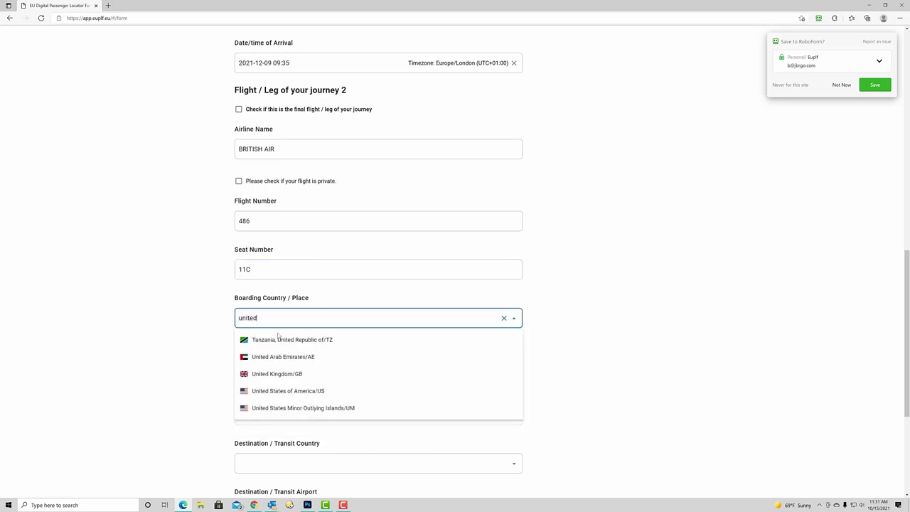
# Set leg 2 boarding country to United Kingdom/GB, departing 9 December 2021 at 12:20
pyautogui.click(277, 376)
pyautogui.click(277, 377)
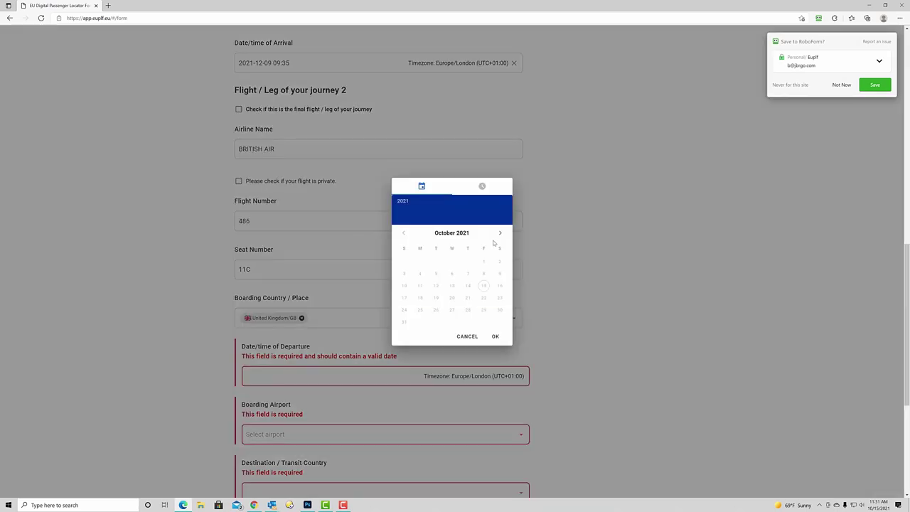
pyautogui.click(500, 233)
pyautogui.click(500, 233)
pyautogui.click(467, 273)
pyautogui.click(484, 285)
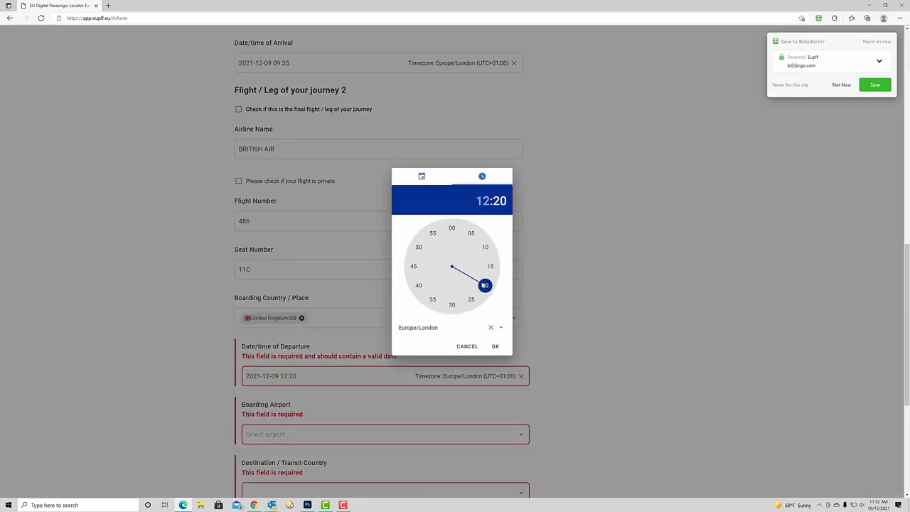
pyautogui.click(495, 347)
# Choose London Heathrow as the second leg's boarding airport
pyautogui.scroll(-2, 384, 305)
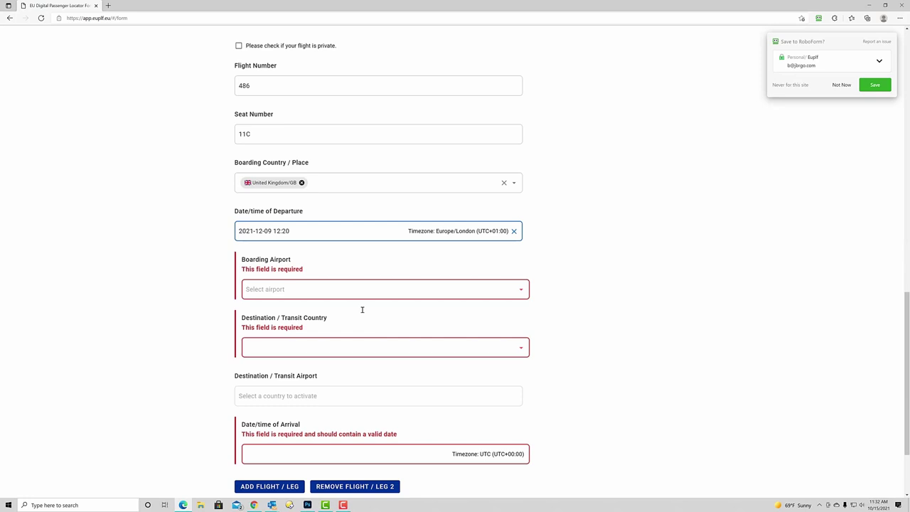
pyautogui.click(310, 283)
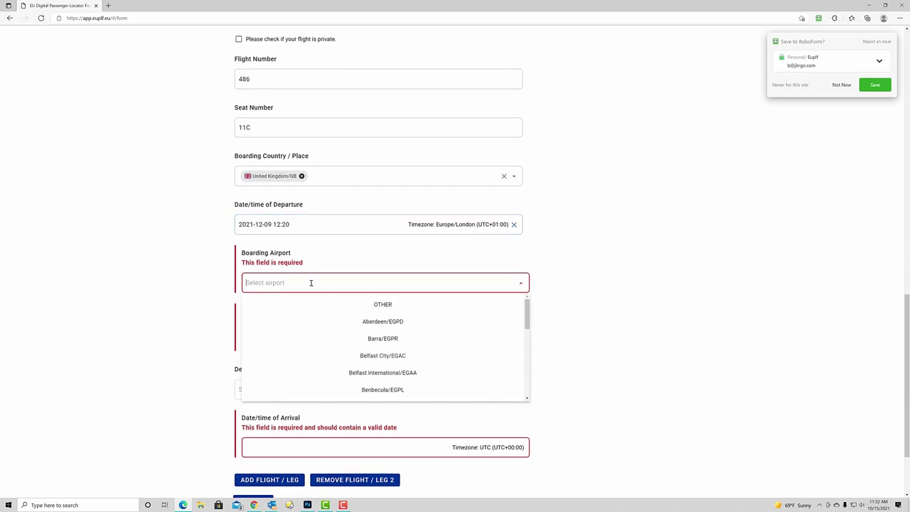
pyautogui.scroll(-5, 390, 331)
pyautogui.scroll(-3, 393, 345)
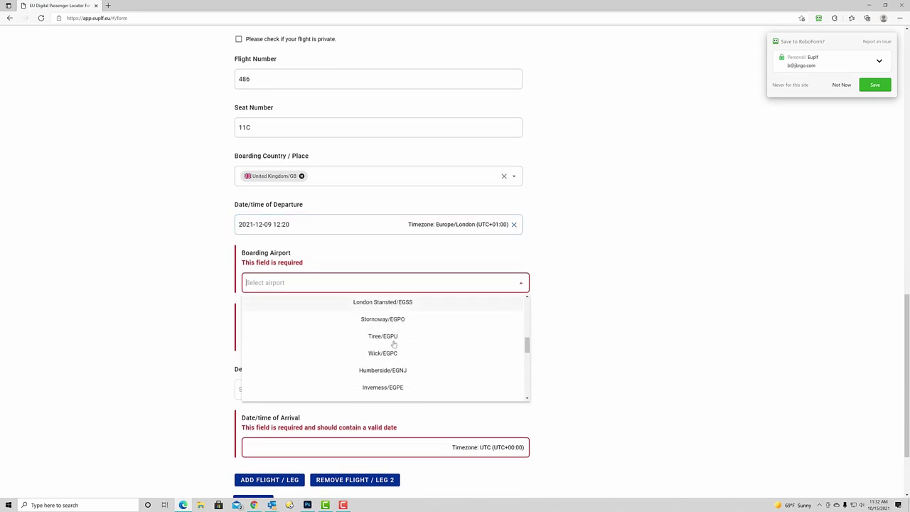
pyautogui.scroll(-3, 391, 347)
pyautogui.scroll(-4, 392, 346)
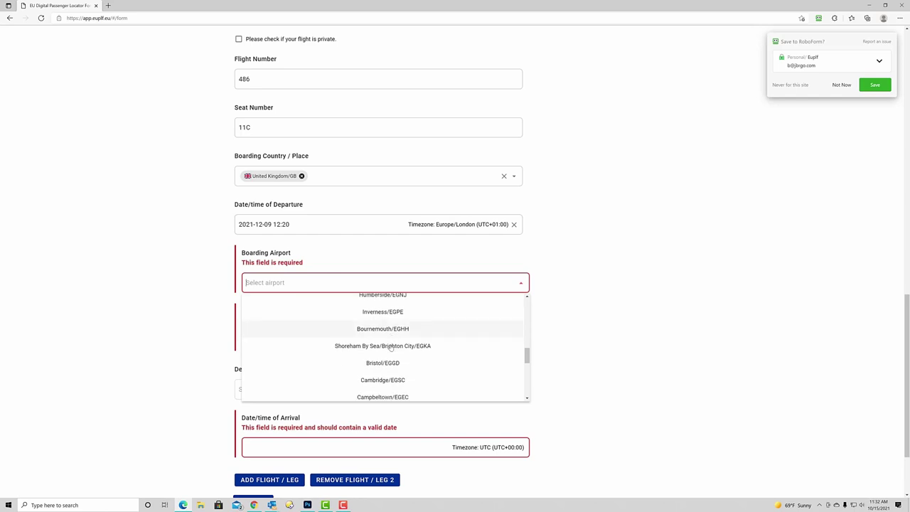
pyautogui.scroll(-2, 388, 352)
pyautogui.scroll(-5, 388, 353)
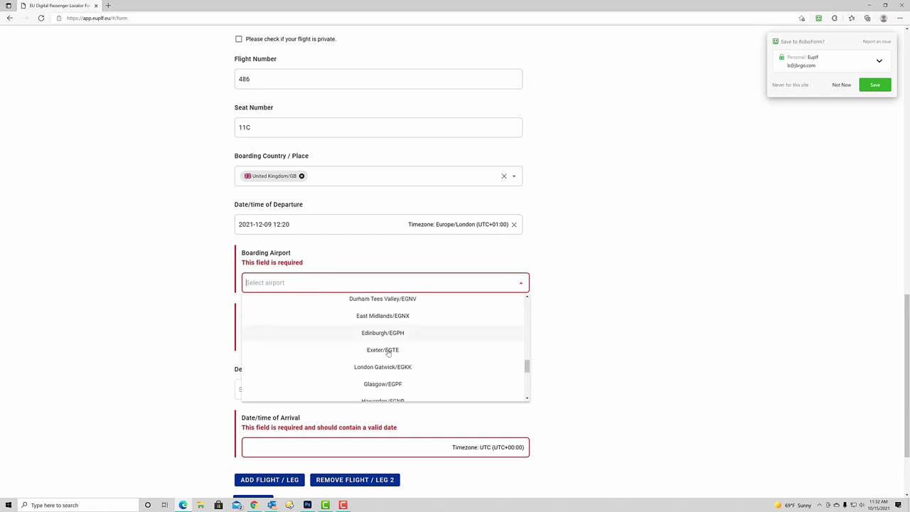
pyautogui.click(387, 355)
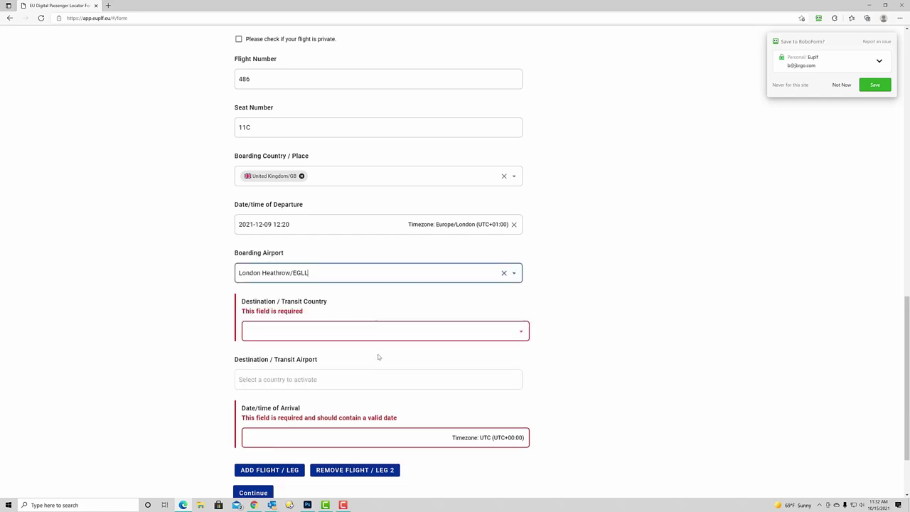
# Set destination country to Italy/IT and destination airport to Roma Fiumicino/LIRF
pyautogui.click(301, 331)
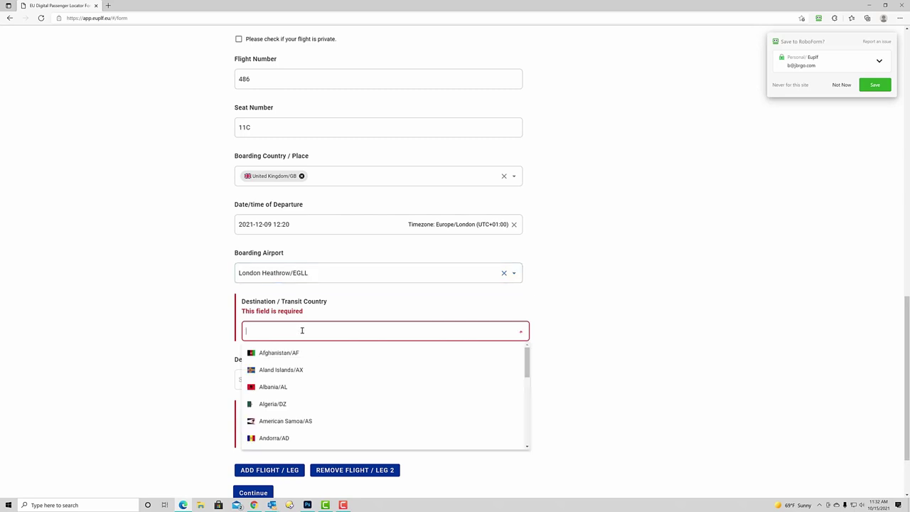
pyautogui.write('italy')
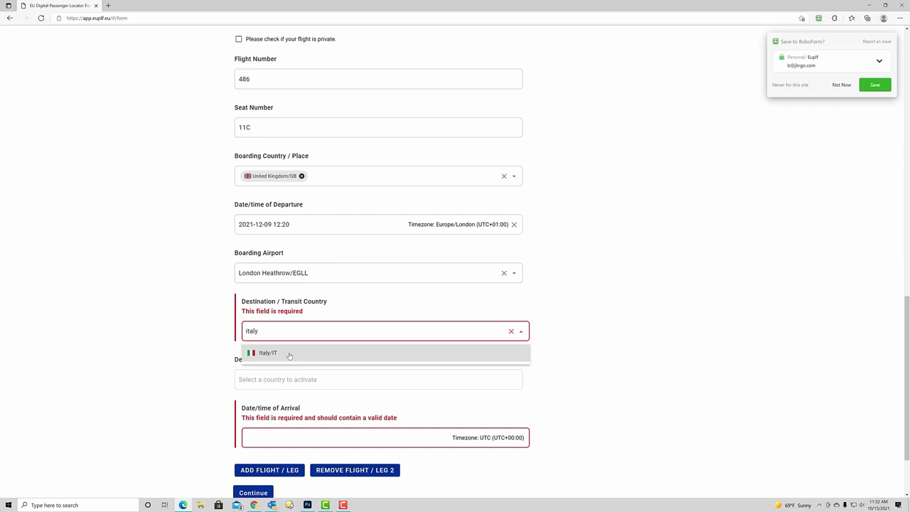
pyautogui.click(287, 354)
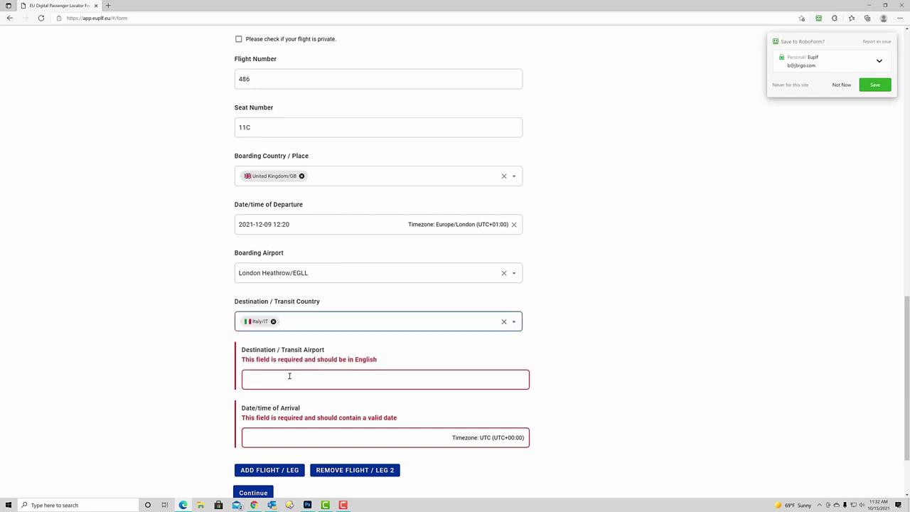
pyautogui.click(290, 376)
pyautogui.write('Rome')
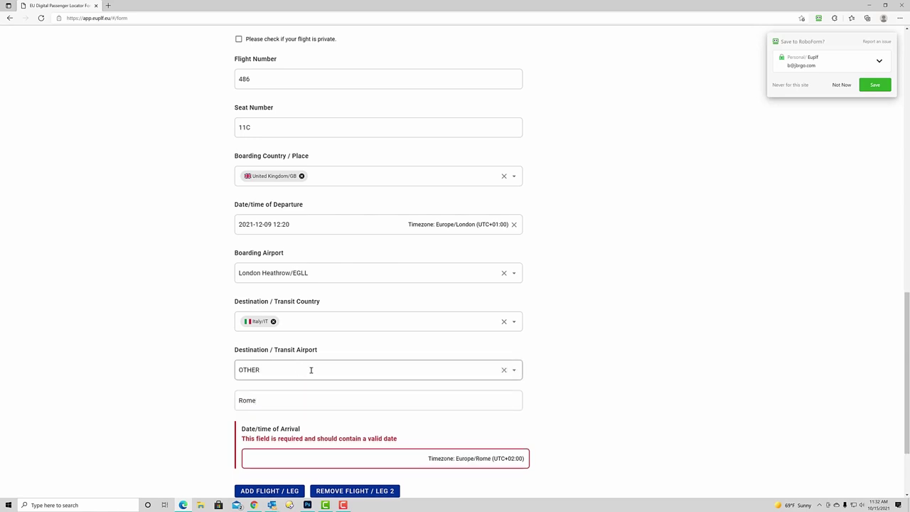
pyautogui.click(311, 370)
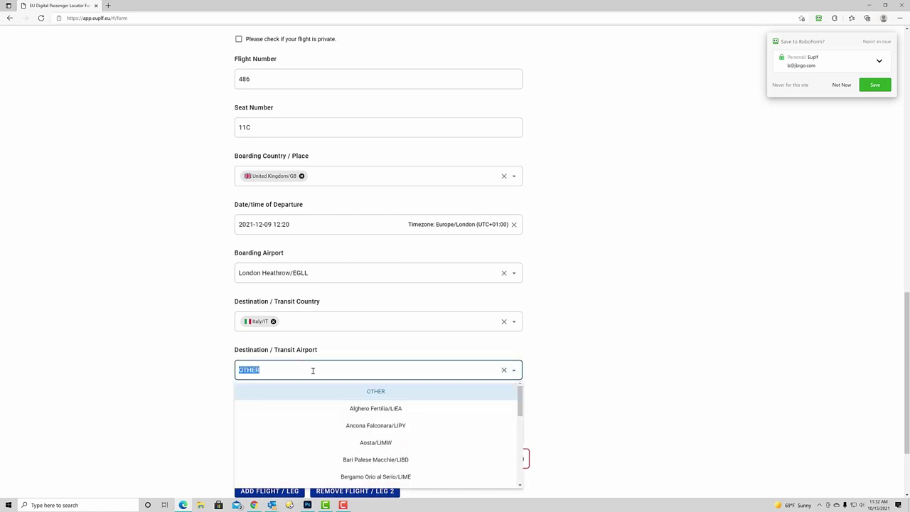
pyautogui.scroll(-1, 352, 402)
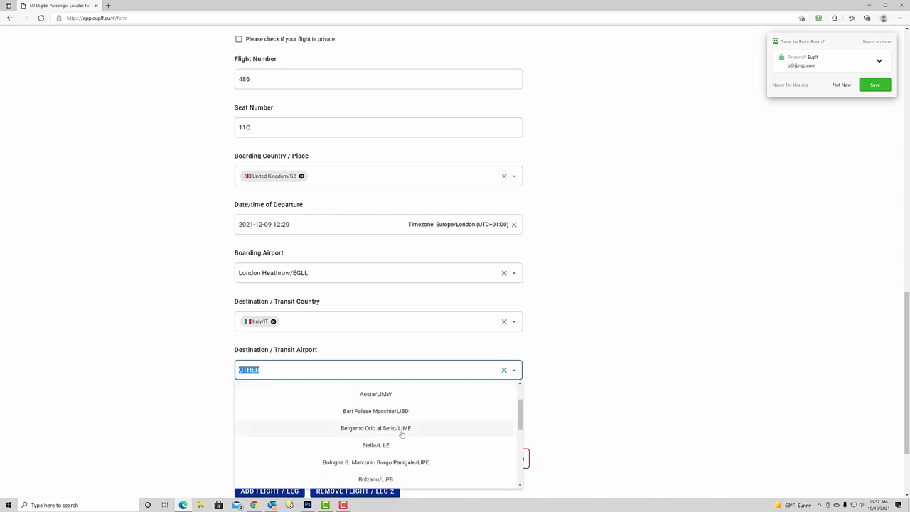
pyautogui.scroll(-2, 400, 430)
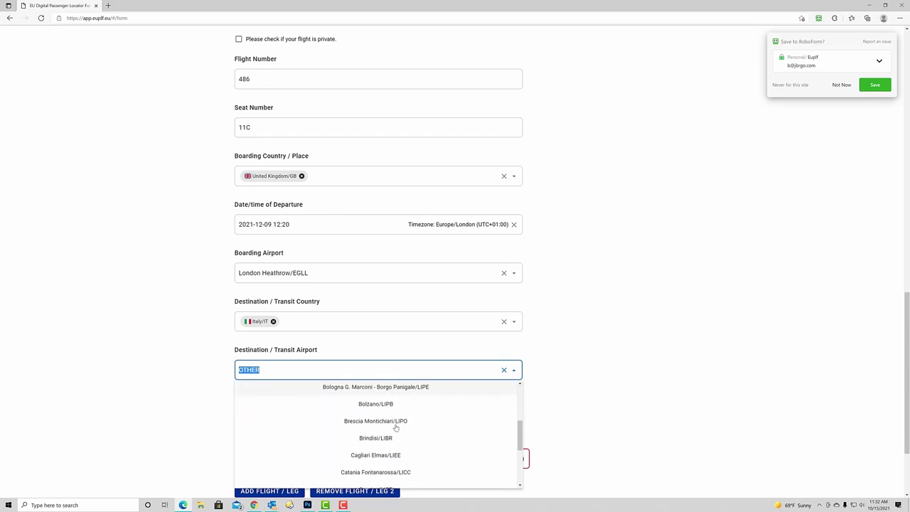
pyautogui.scroll(-4, 396, 428)
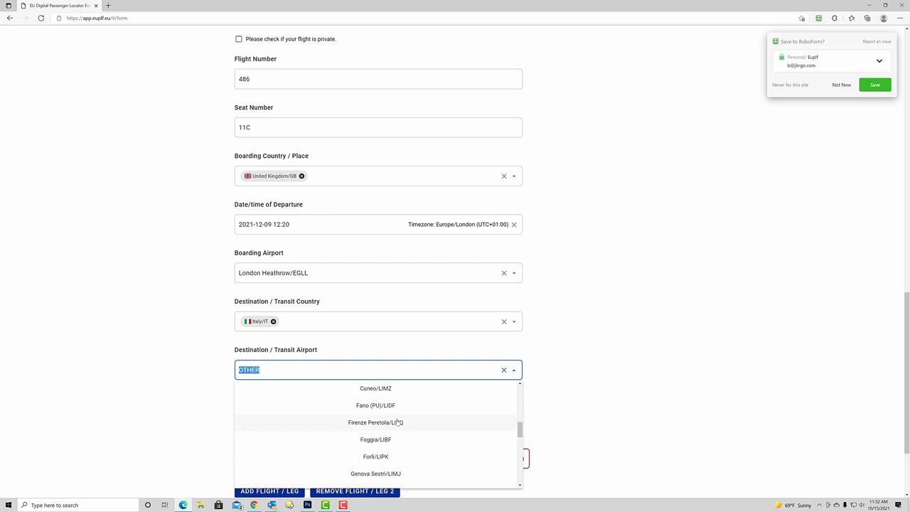
pyautogui.scroll(-5, 399, 423)
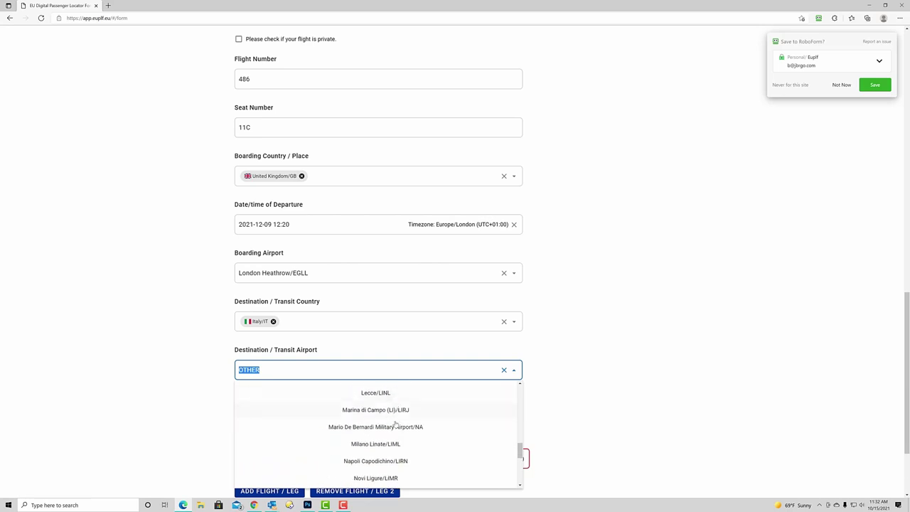
pyautogui.scroll(-4, 396, 424)
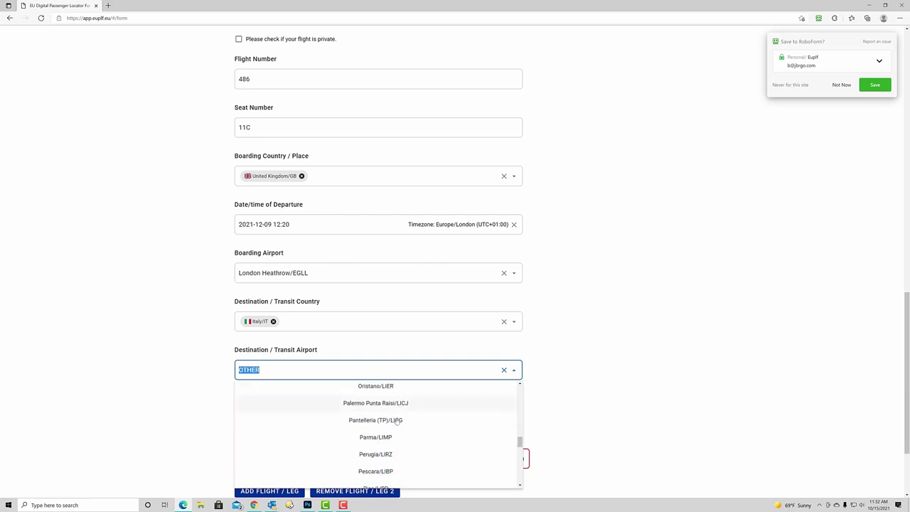
pyautogui.scroll(-4, 402, 419)
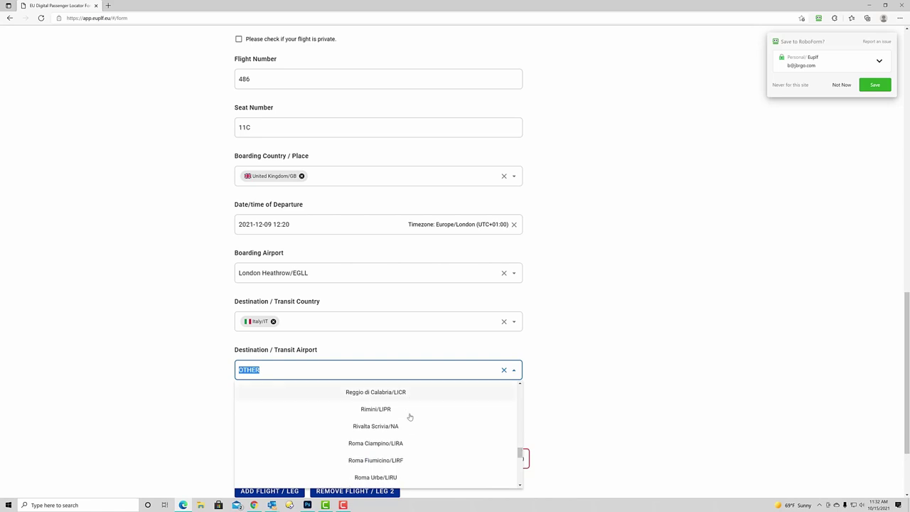
pyautogui.scroll(-2, 405, 423)
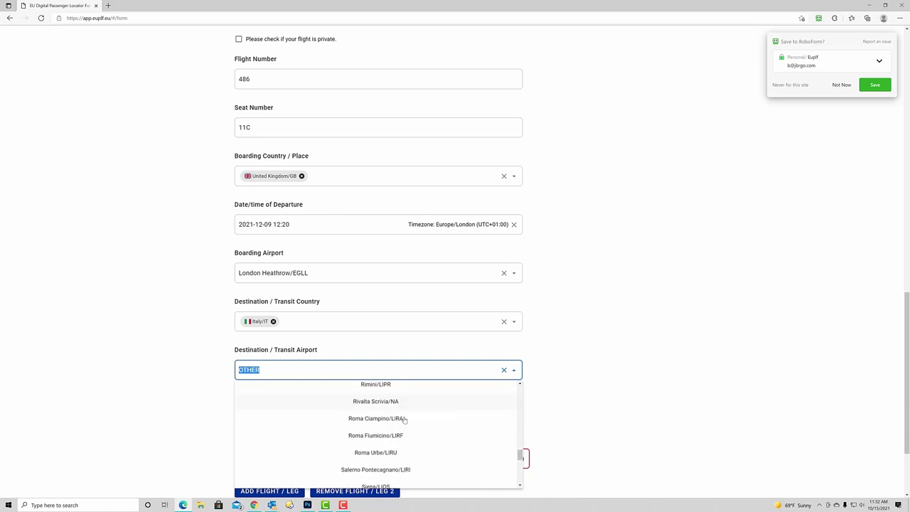
pyautogui.click(391, 428)
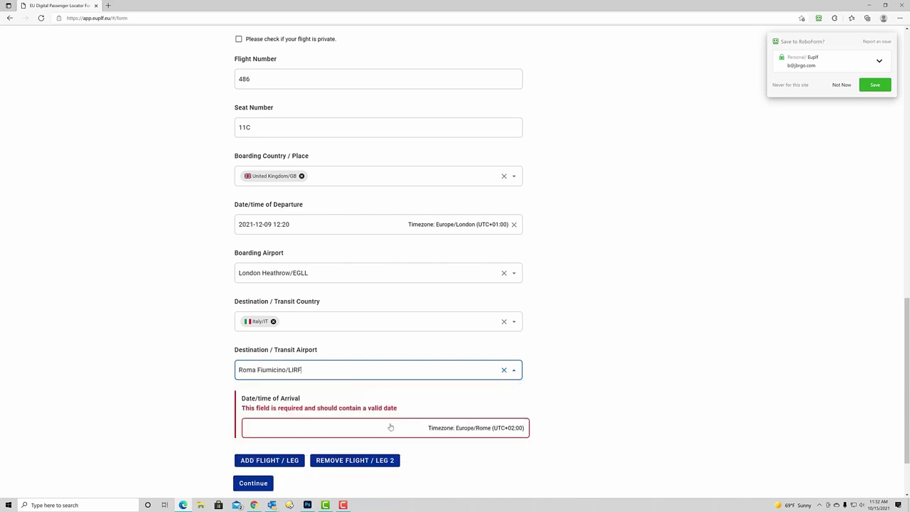
# Set the arrival to 9 December 2021 at 15:45, Europe/Rome time
pyautogui.click(291, 430)
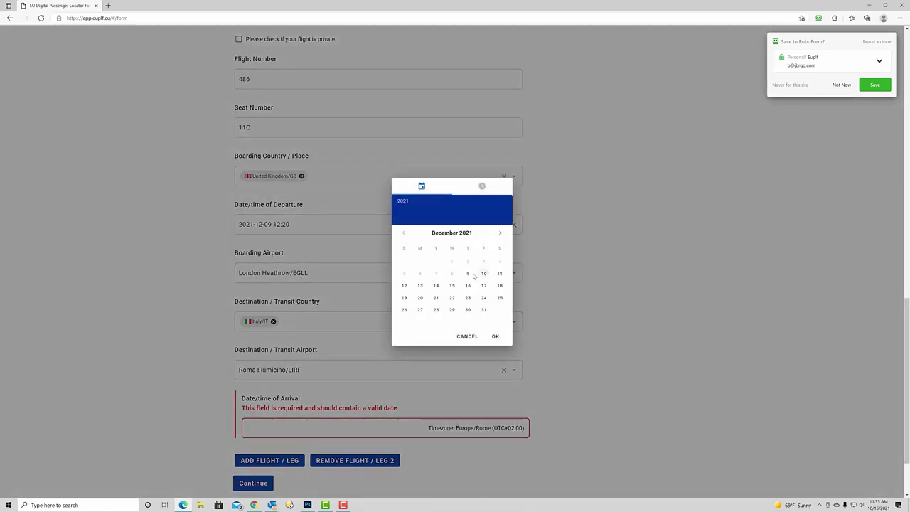
pyautogui.click(468, 274)
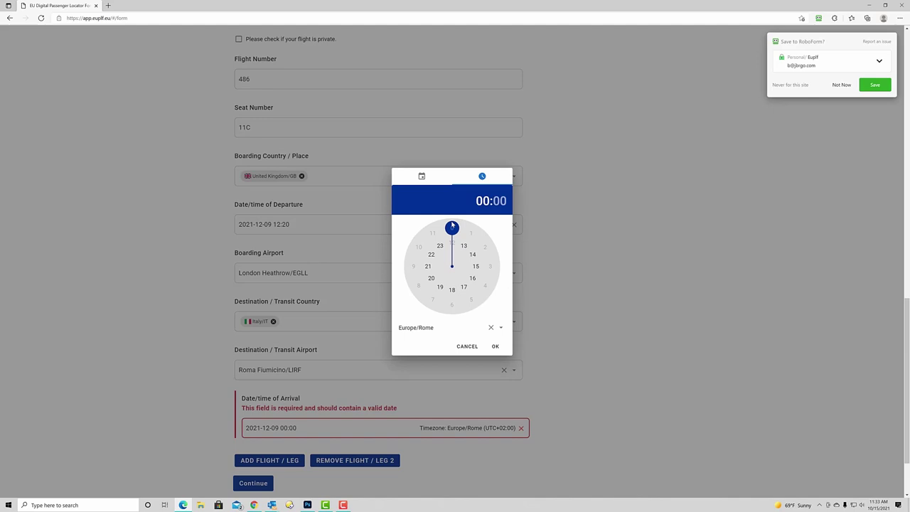
pyautogui.click(463, 247)
pyautogui.click(476, 266)
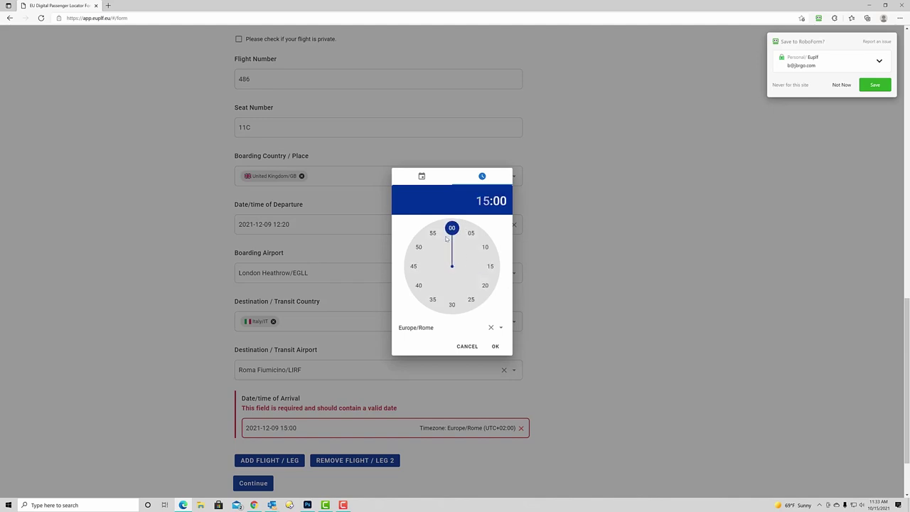
pyautogui.click(414, 267)
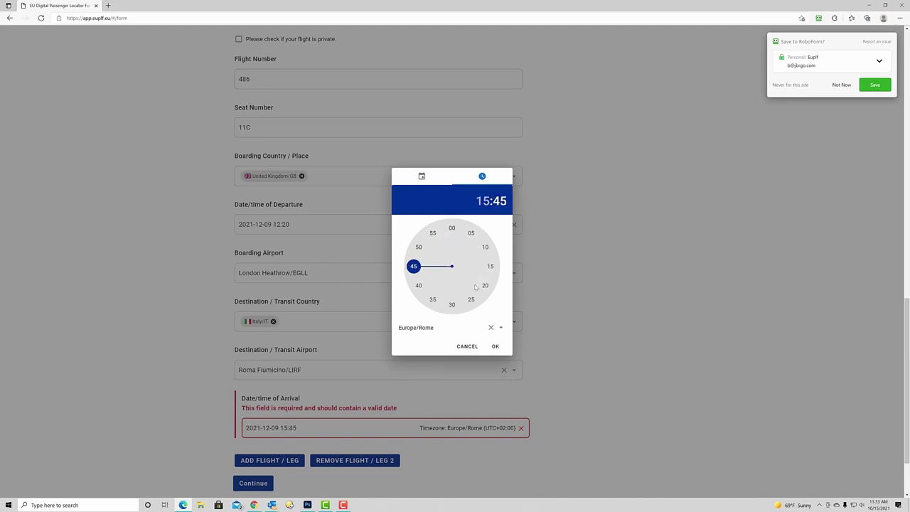
pyautogui.click(372, 328)
pyautogui.scroll(-1, 372, 327)
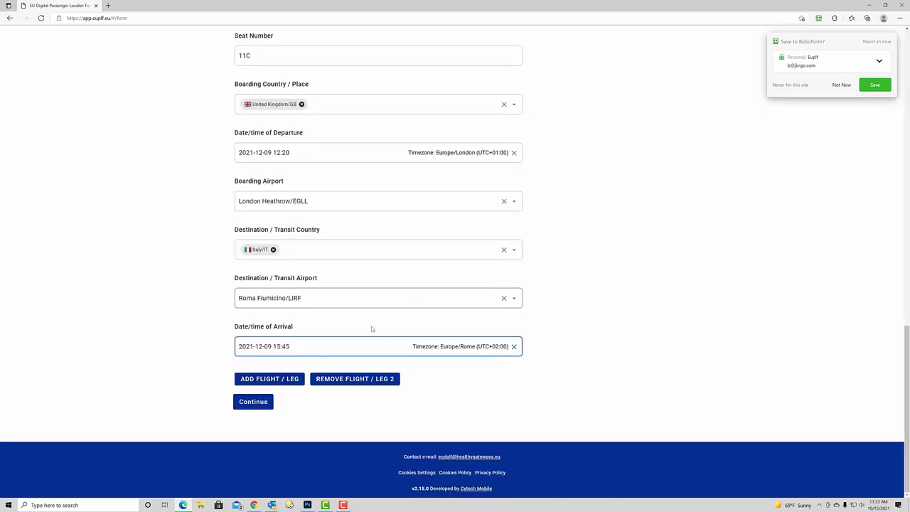
# Mark Flight / Leg 2 as the final leg of the journey and continue past the flight details
pyautogui.click(258, 402)
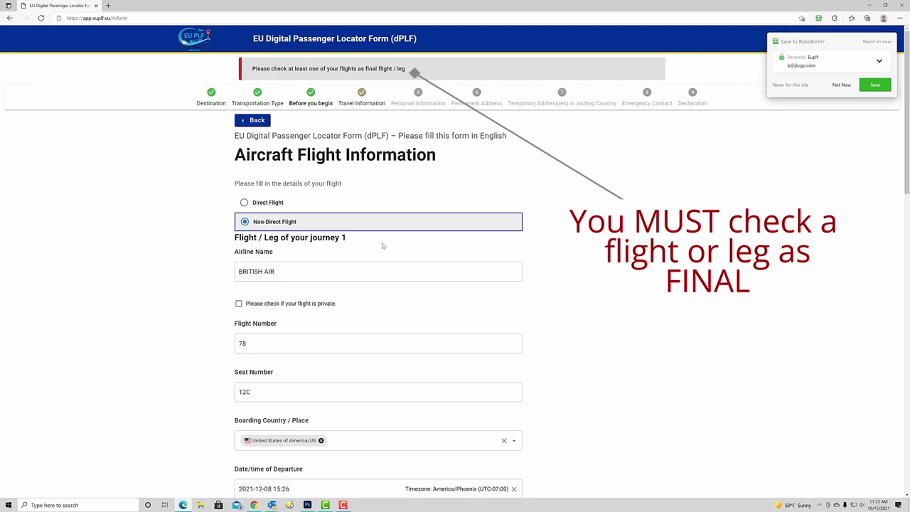
pyautogui.scroll(-9, 382, 251)
pyautogui.scroll(-1, 367, 269)
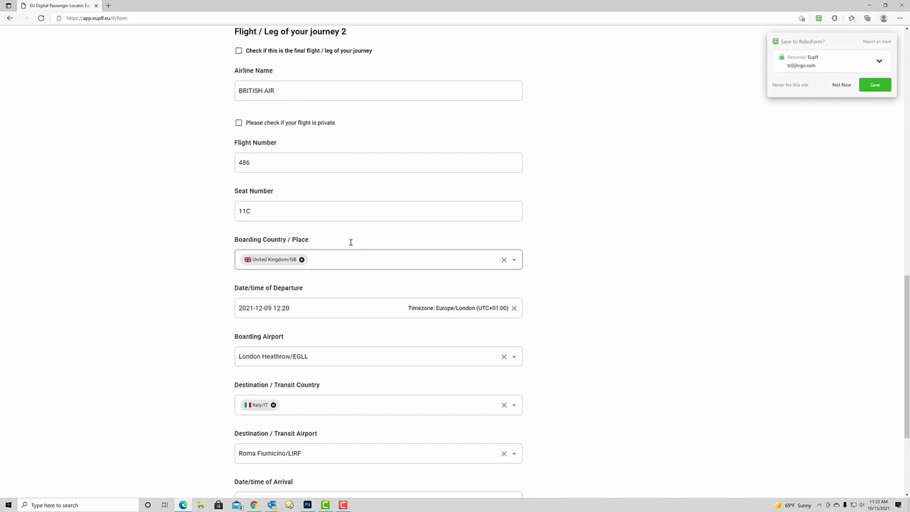
pyautogui.click(239, 52)
pyautogui.scroll(-2, 531, 214)
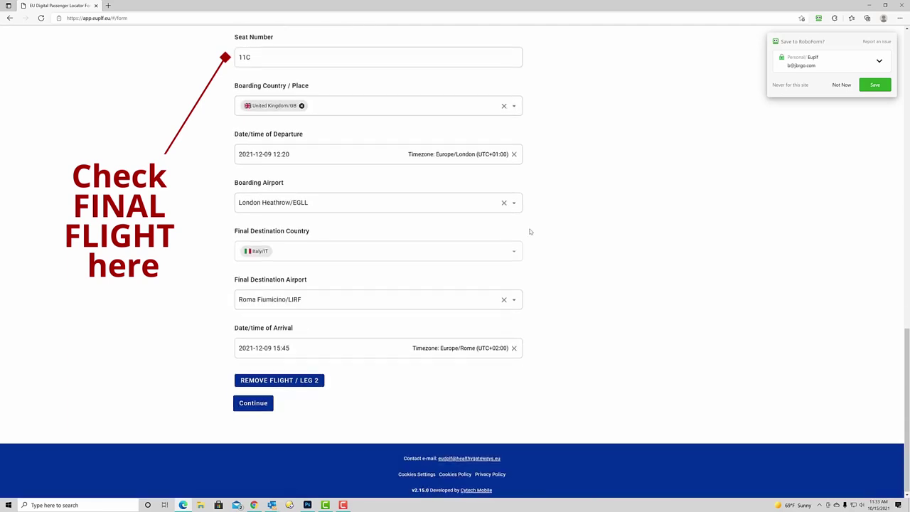
pyautogui.click(253, 402)
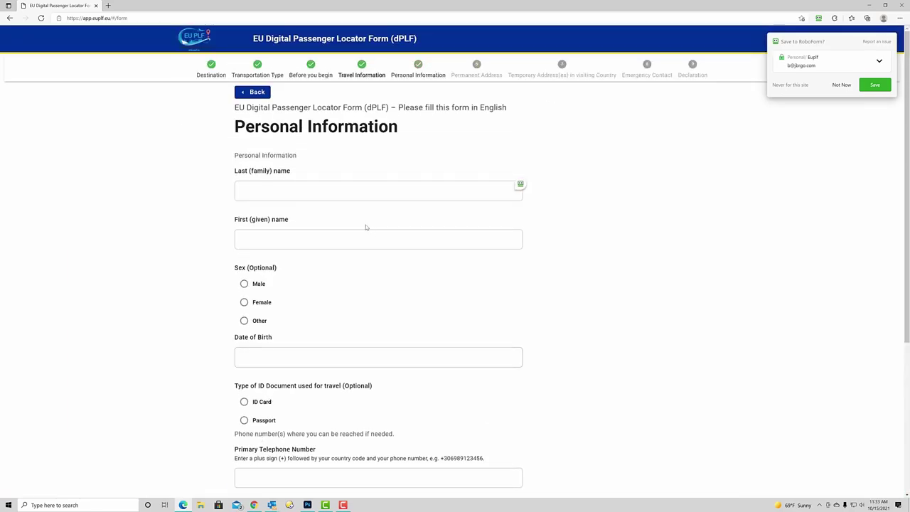
# Enter the traveller's last and first names and set sex to Male
pyautogui.click(303, 195)
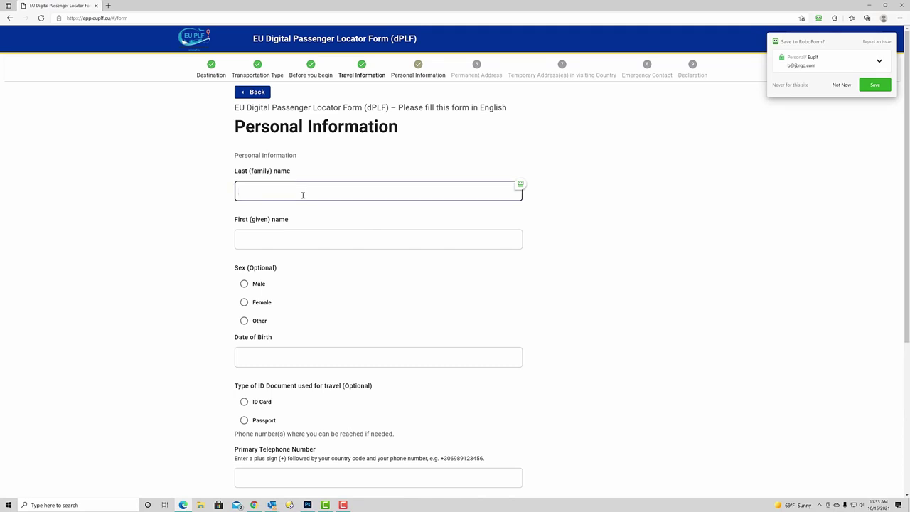
pyautogui.write('Raymond')
pyautogui.press('Tab')
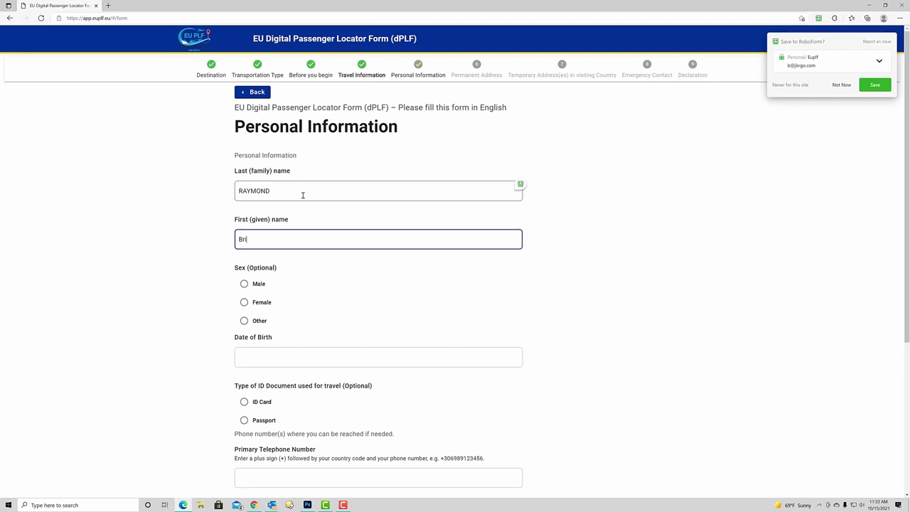
pyautogui.click(245, 285)
pyautogui.click(254, 364)
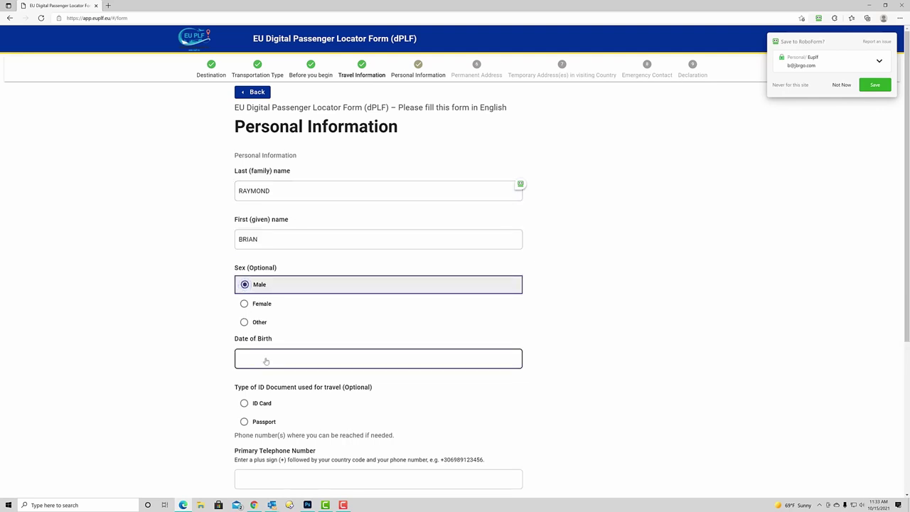
pyautogui.click(274, 360)
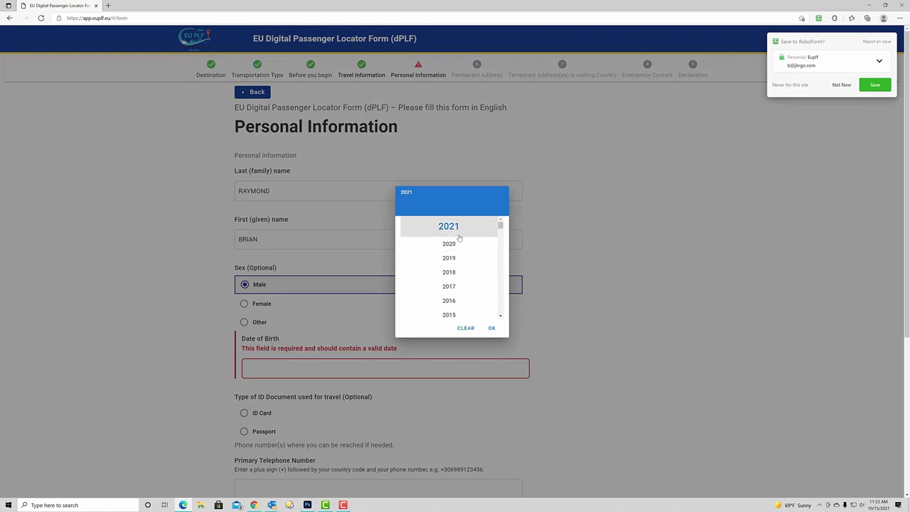
pyautogui.scroll(-5, 458, 249)
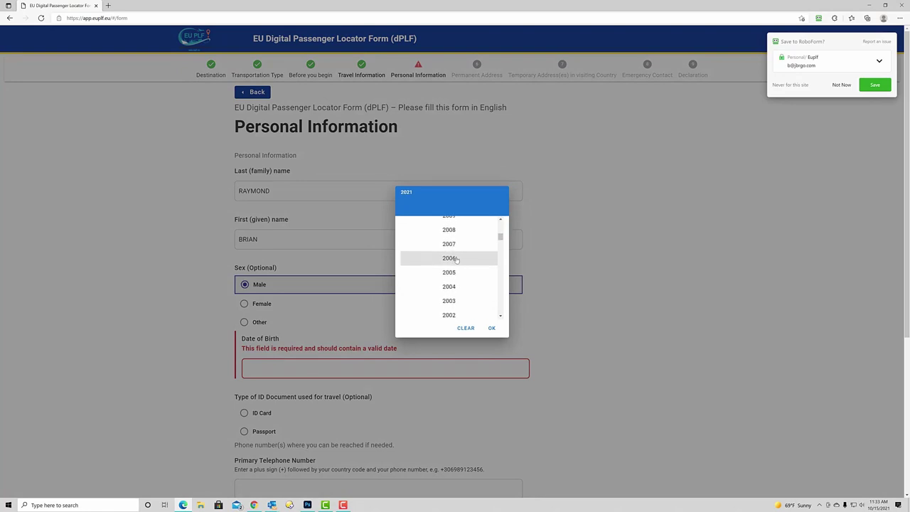
pyautogui.scroll(-10, 456, 259)
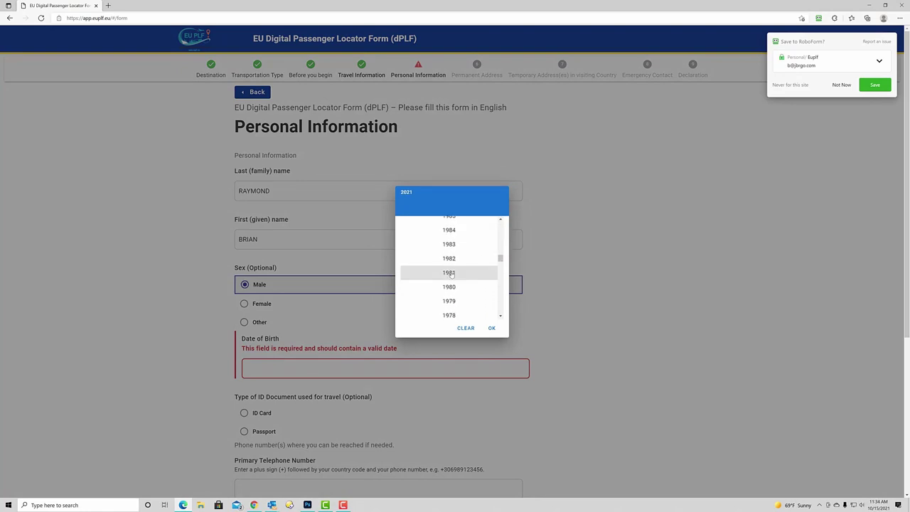
pyautogui.scroll(-3, 451, 275)
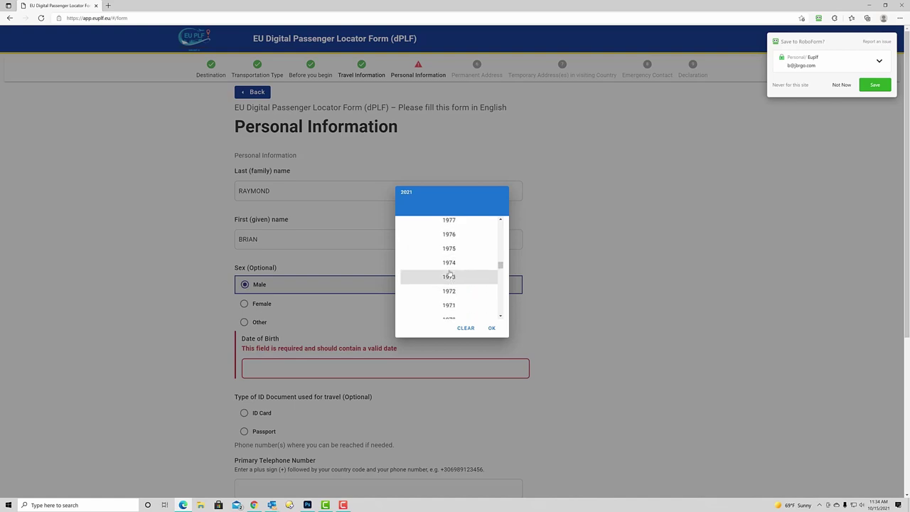
pyautogui.scroll(-4, 450, 274)
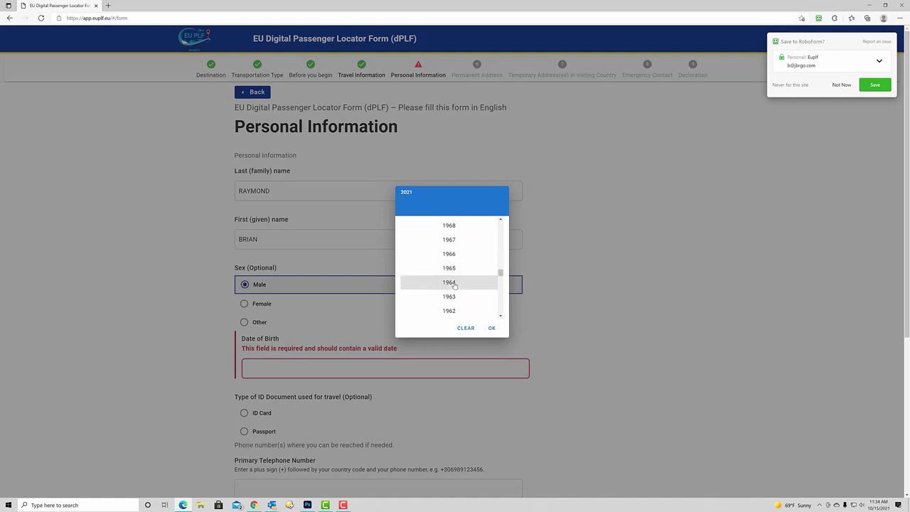
pyautogui.click(455, 285)
pyautogui.click(453, 286)
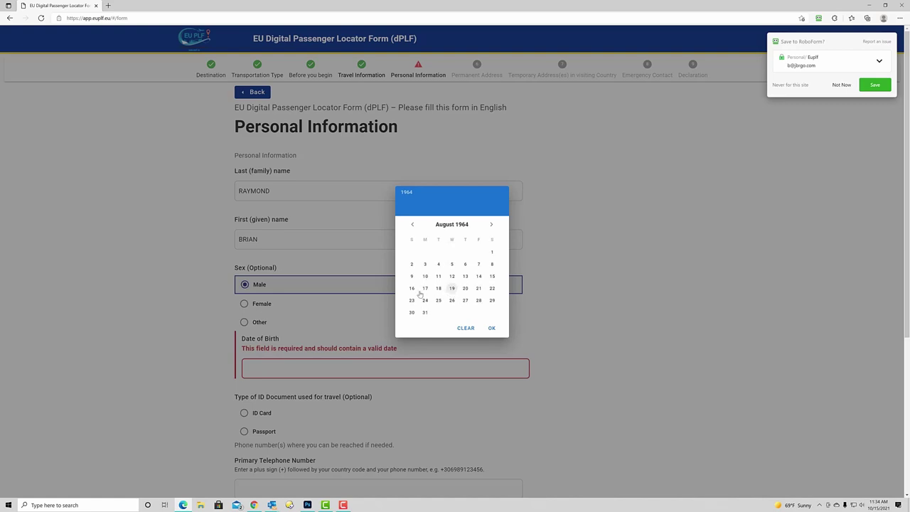
pyautogui.click(425, 288)
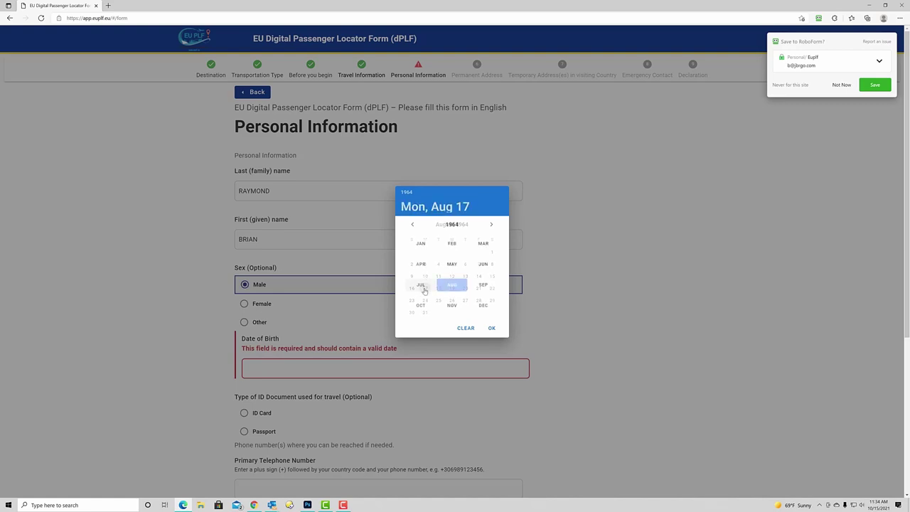
pyautogui.click(491, 327)
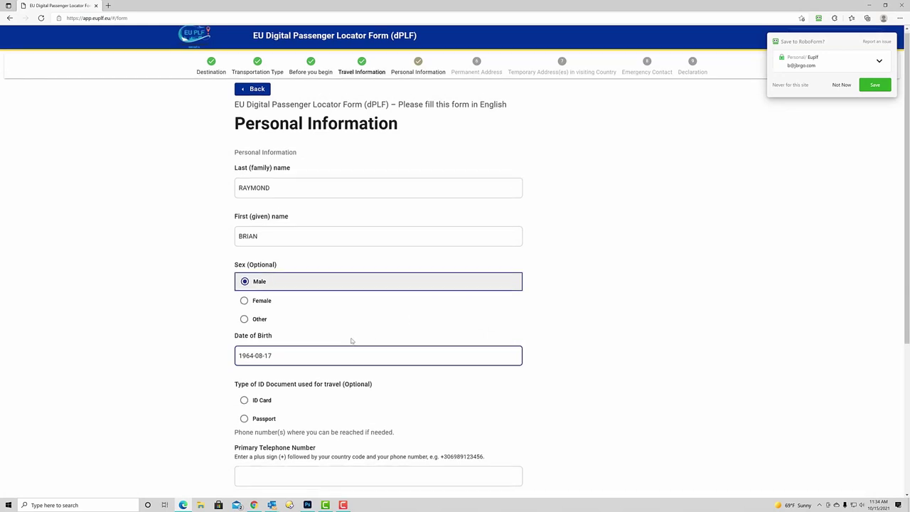
# Choose Passport as the ID document type and enter the primary telephone number with country code
pyautogui.scroll(-2, 334, 317)
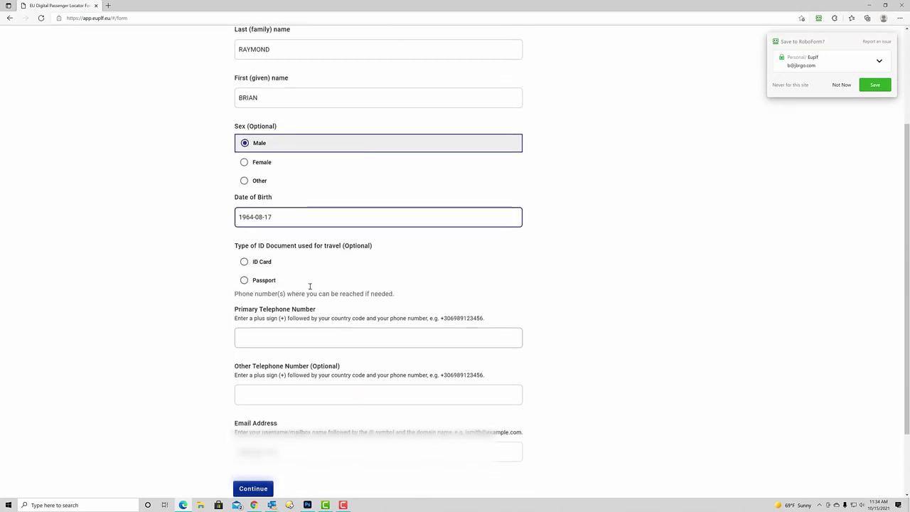
pyautogui.click(246, 280)
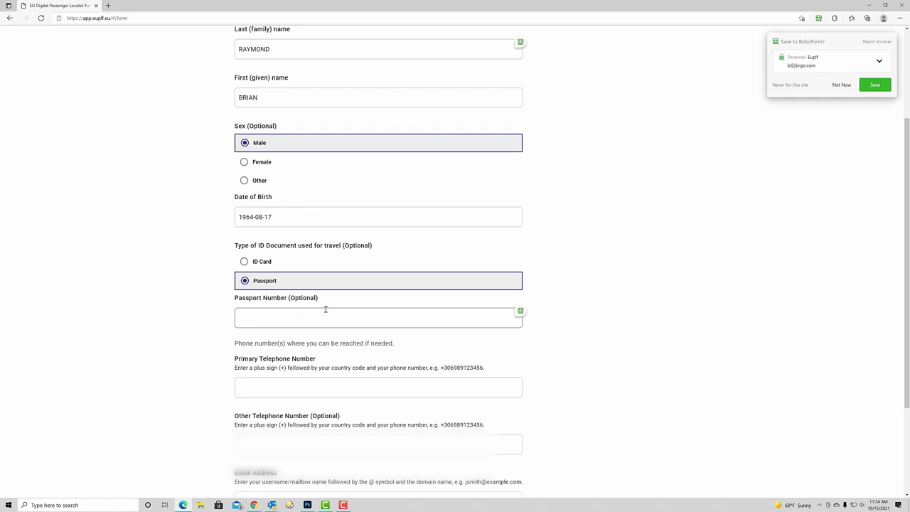
pyautogui.scroll(-2, 326, 309)
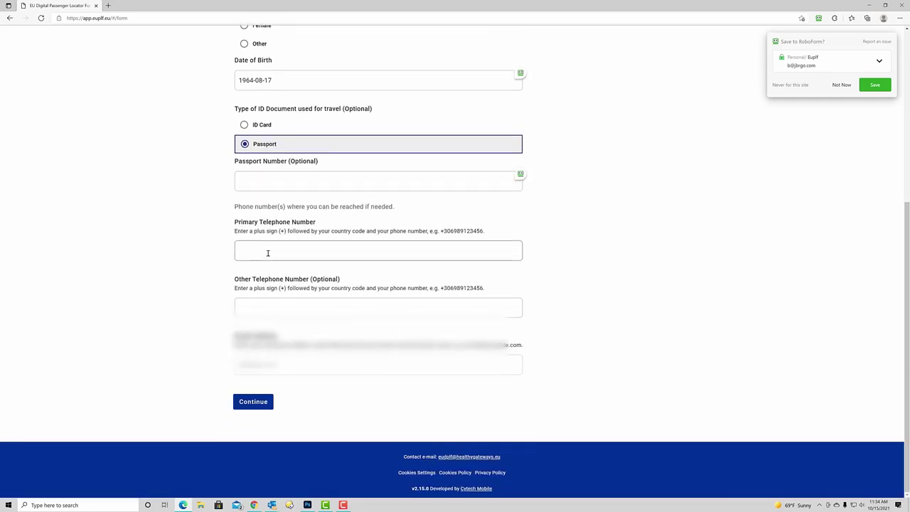
pyautogui.click(268, 253)
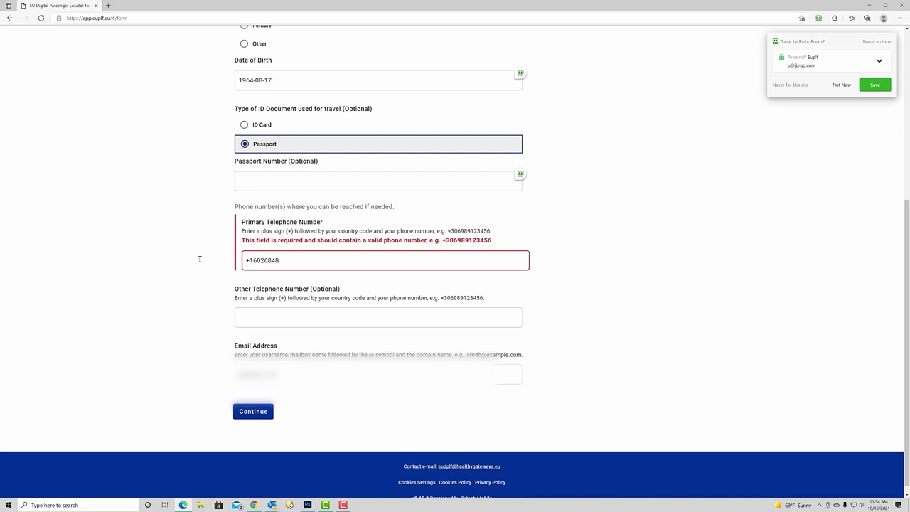
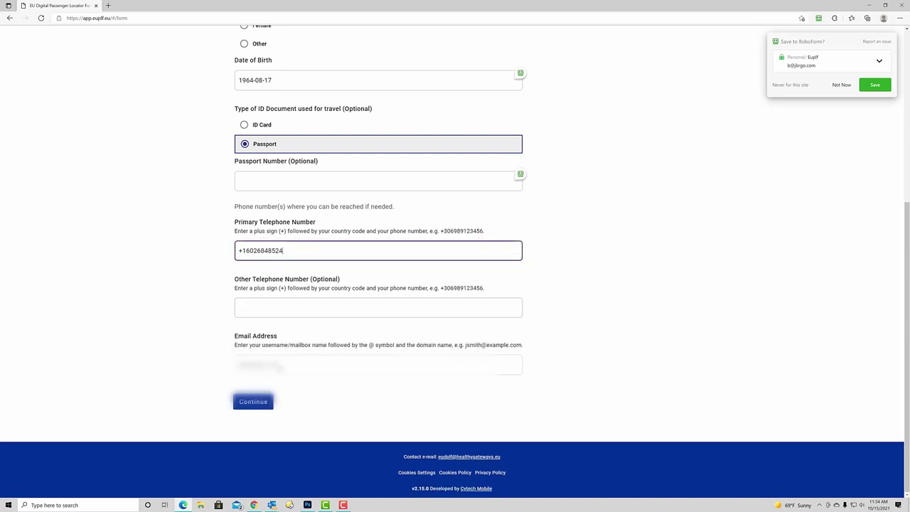
# Continue to the Permanent Address page and set the country to United States of America and the state to Arizona
pyautogui.click(265, 399)
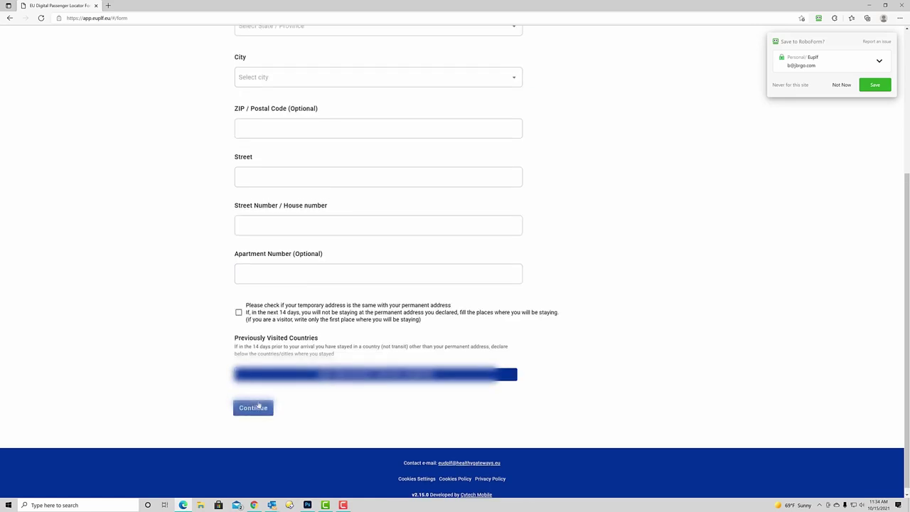
pyautogui.click(348, 192)
pyautogui.write('United')
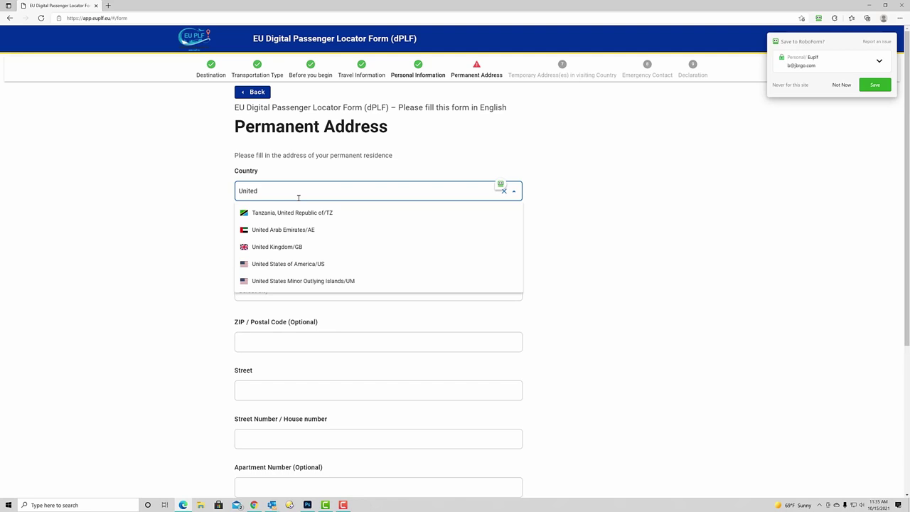
pyautogui.click(302, 264)
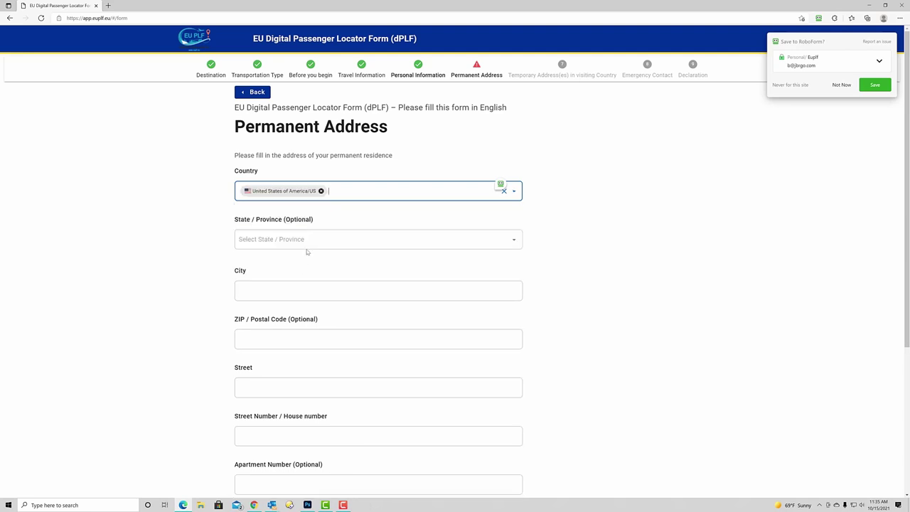
pyautogui.click(310, 240)
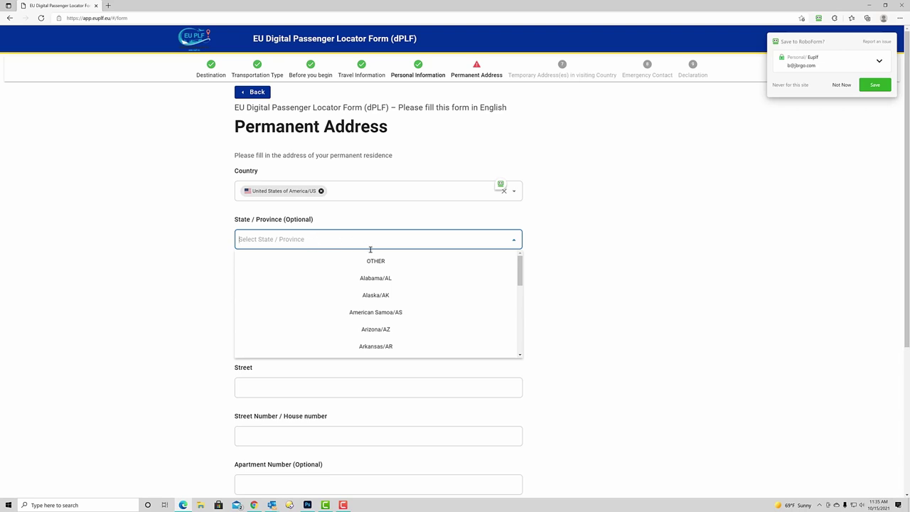
pyautogui.click(377, 329)
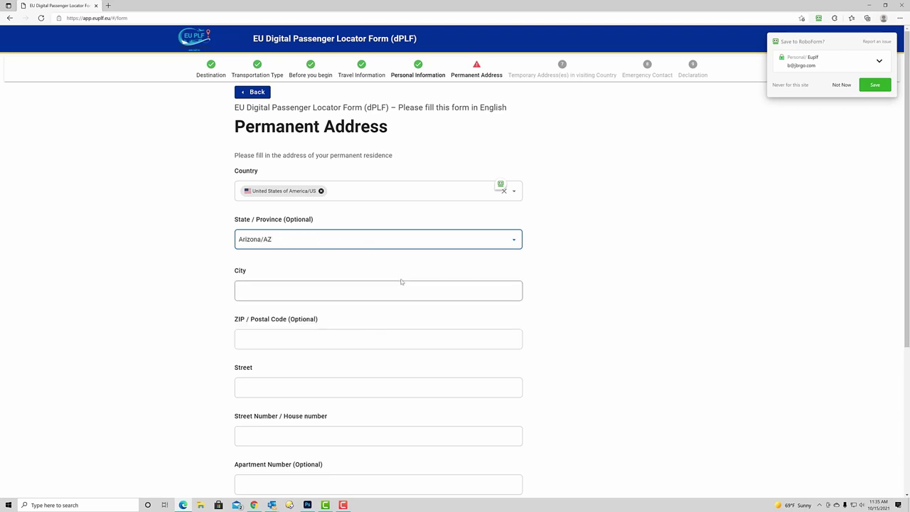
# Fill in city and ZIP code, enter the house number, and remove the duplicated number from Street
pyautogui.click(336, 292)
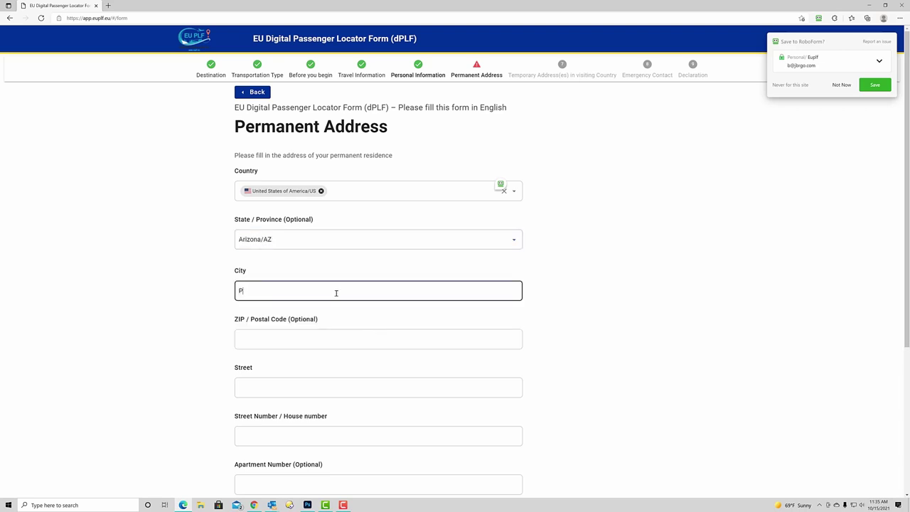
pyautogui.click(298, 339)
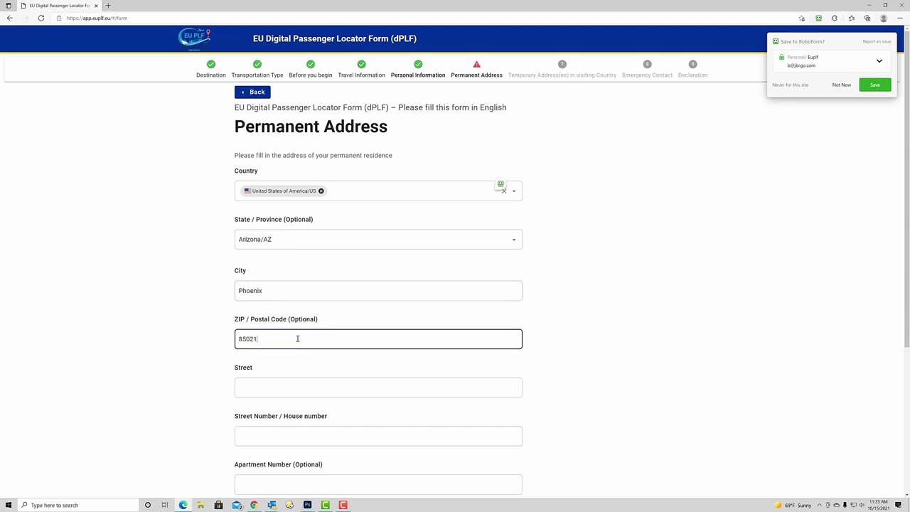
pyautogui.click(282, 391)
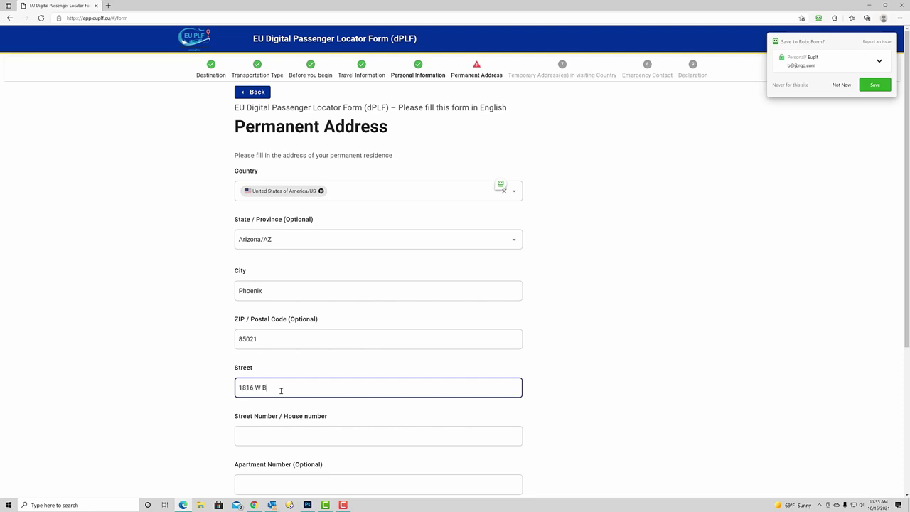
pyautogui.scroll(-3, 312, 231)
pyautogui.click(312, 226)
pyautogui.write('1816')
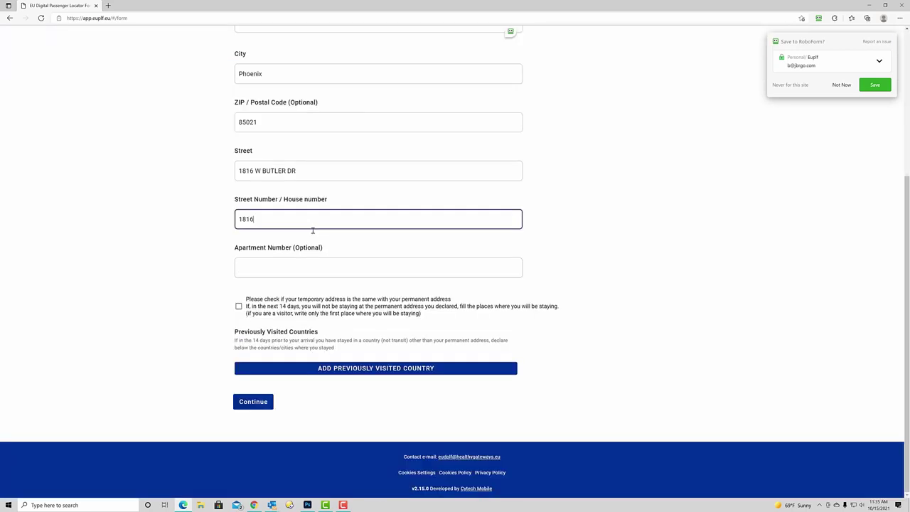
pyautogui.moveTo(254, 171); pyautogui.dragTo(184, 177)
pyautogui.press('BackSpace')
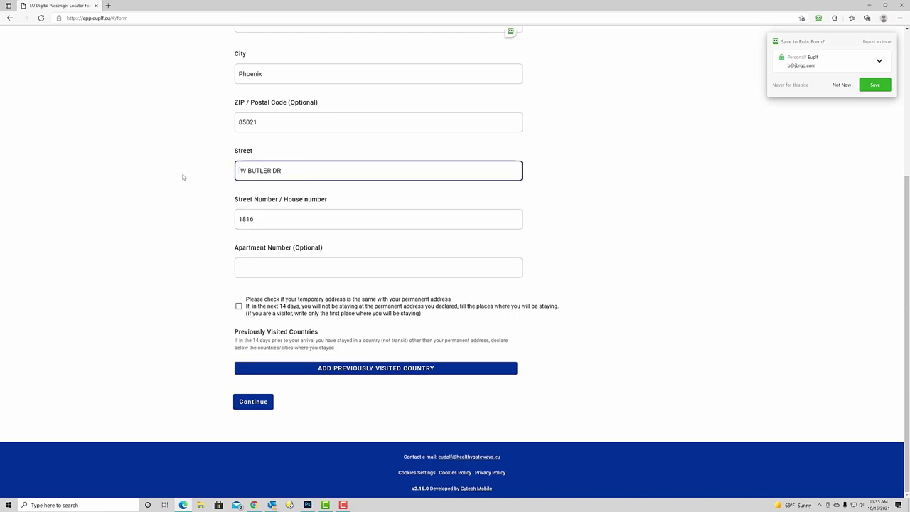
pyautogui.press('Delete')
pyautogui.click(163, 160)
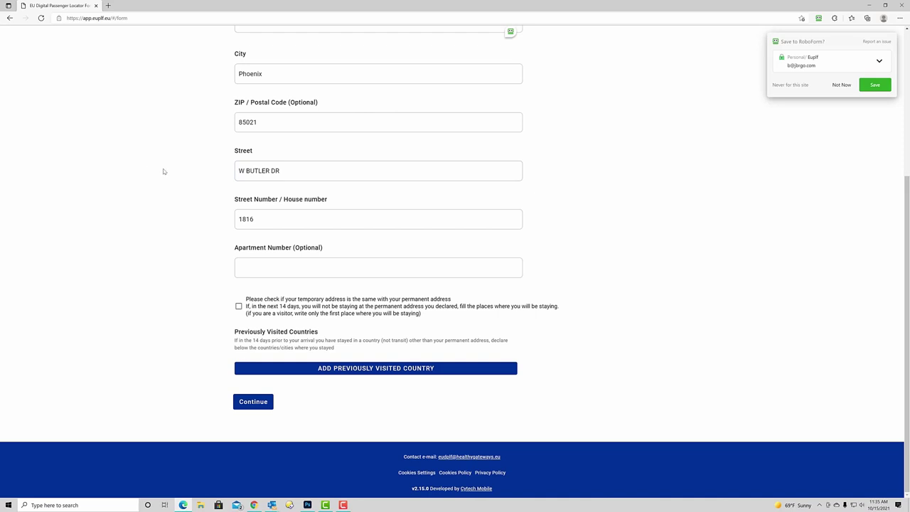
# Set the temporary address type to Hotel / Guesthouse in Italy, region Lazio/62
pyautogui.click(253, 401)
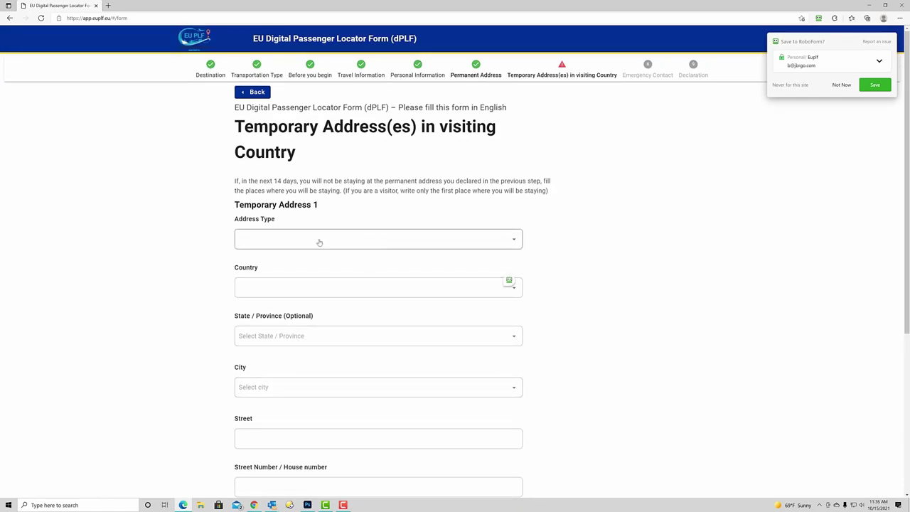
pyautogui.click(305, 242)
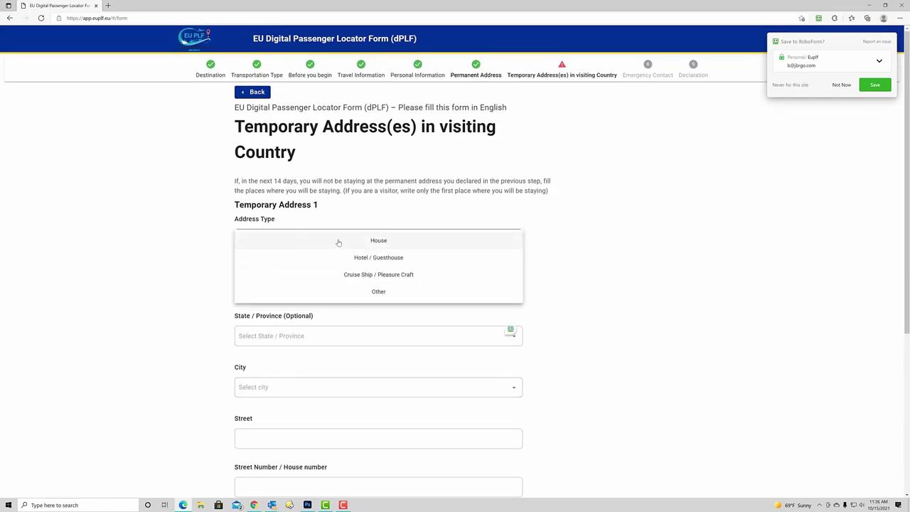
pyautogui.click(373, 257)
pyautogui.click(292, 288)
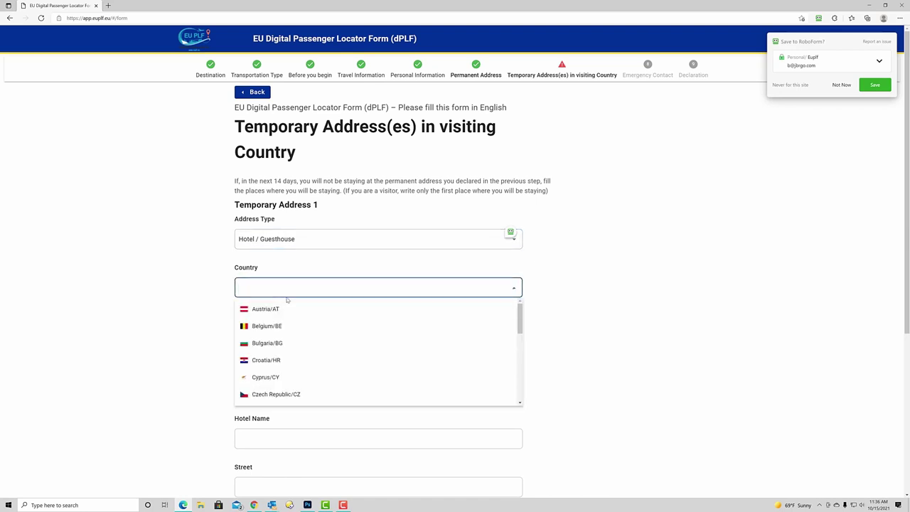
pyautogui.write('italy')
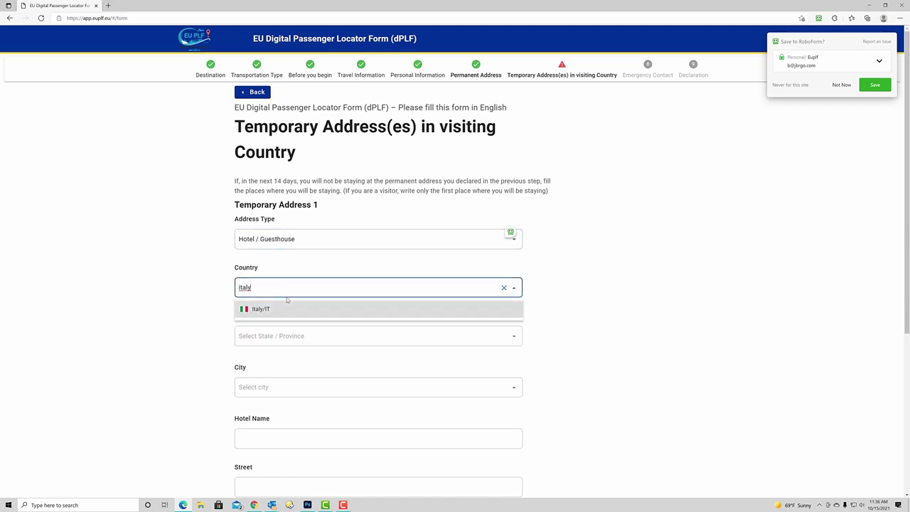
pyautogui.press('Return')
pyautogui.click(267, 333)
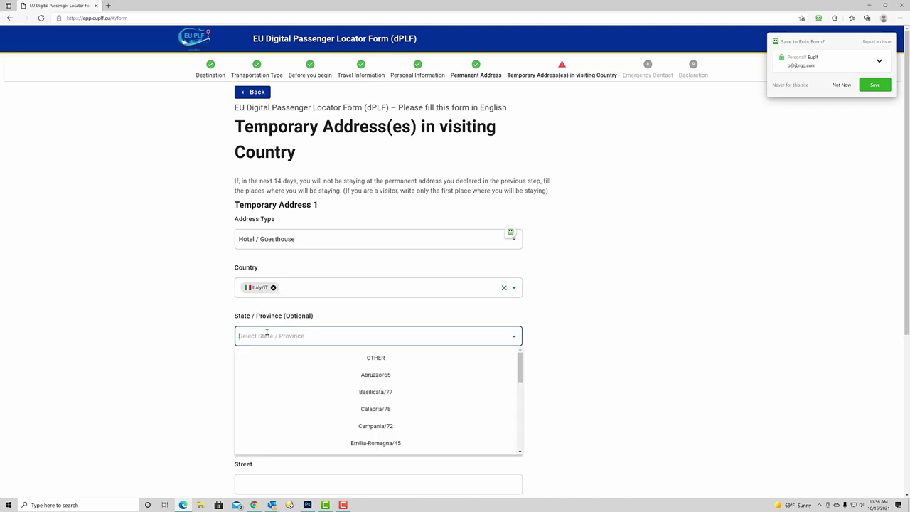
pyautogui.scroll(-3, 363, 387)
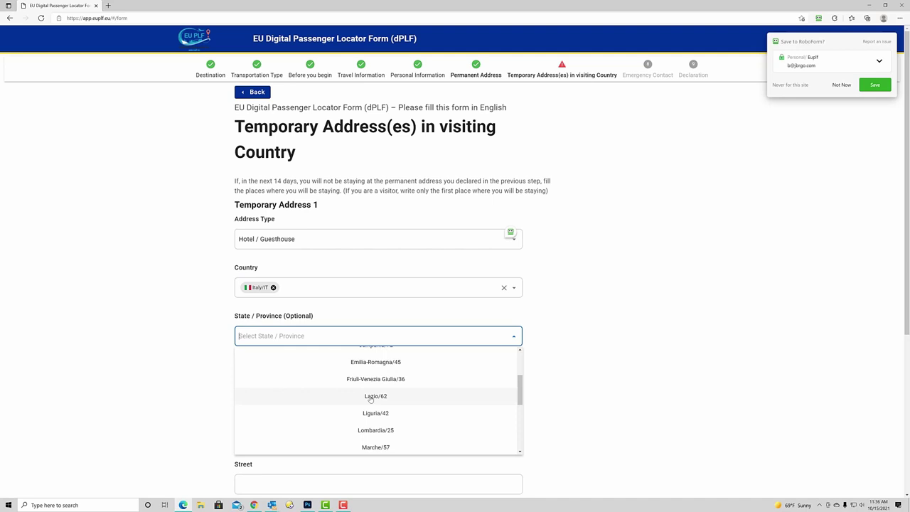
pyautogui.click(371, 399)
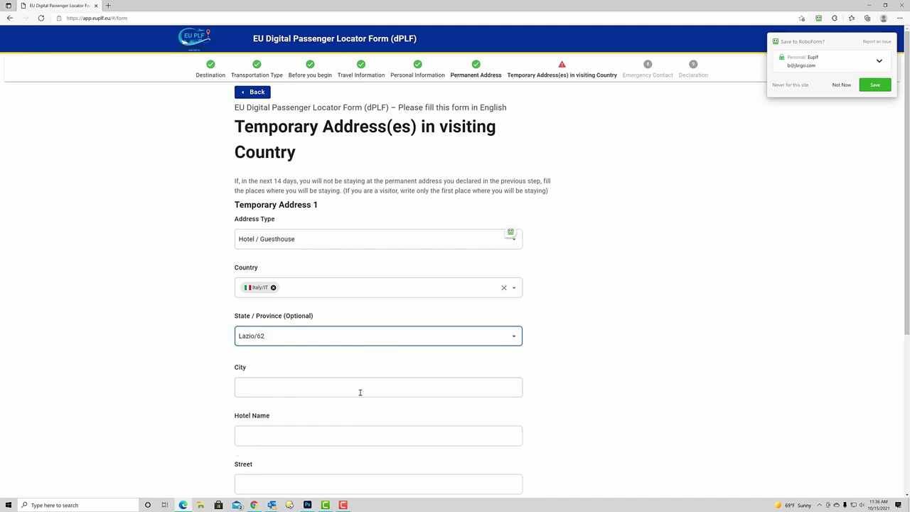
# Enter city Rome, hotel name HOTEL 77 SEVENTY-SEVEN and ZIP code 00185
pyautogui.click(302, 389)
pyautogui.write('Rome')
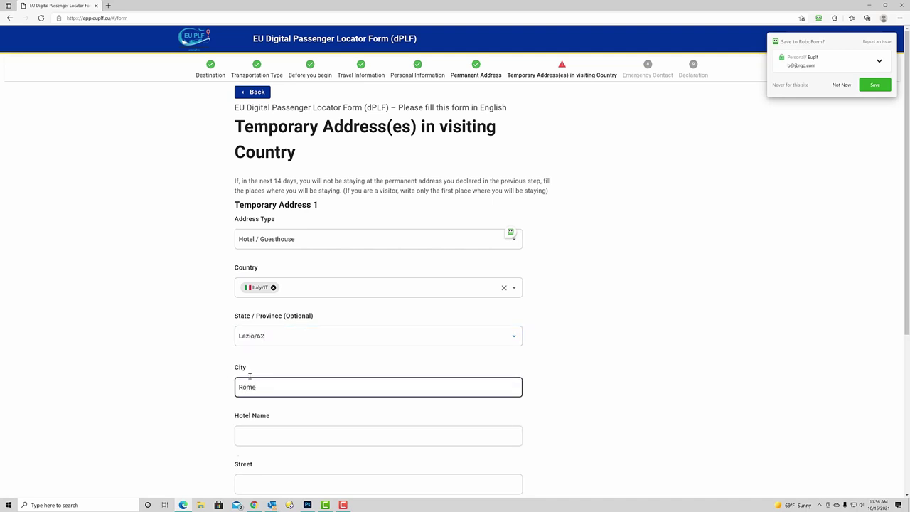
pyautogui.scroll(-2, 209, 376)
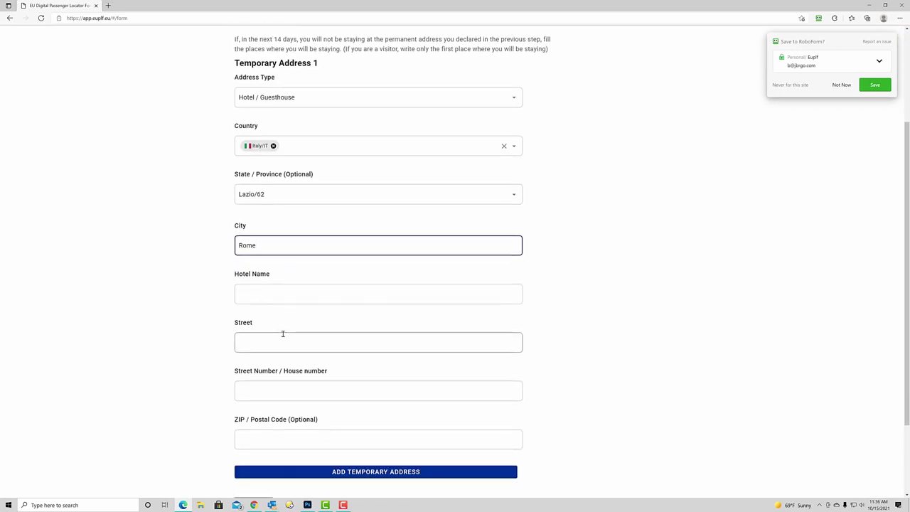
pyautogui.click(250, 292)
pyautogui.write('Hotel 77 Seventy-Seven')
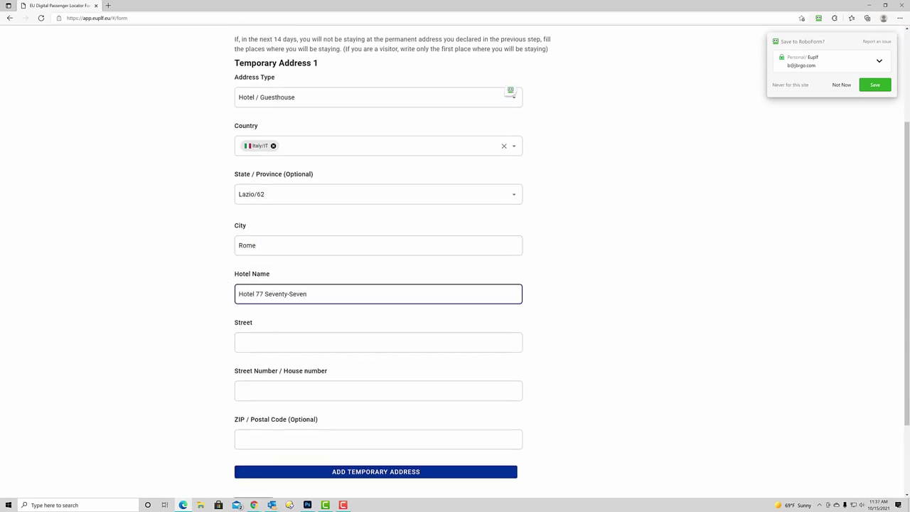
pyautogui.click(248, 368)
pyautogui.write('00185')
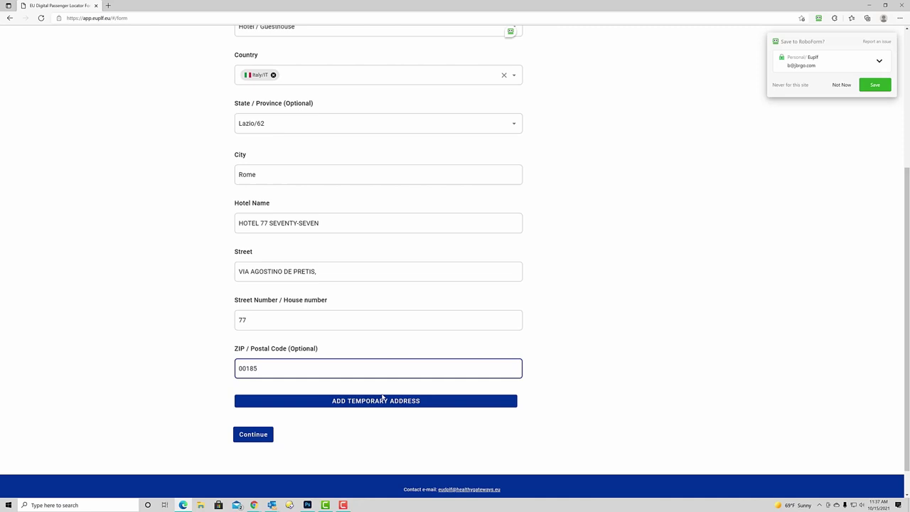
pyautogui.click(257, 437)
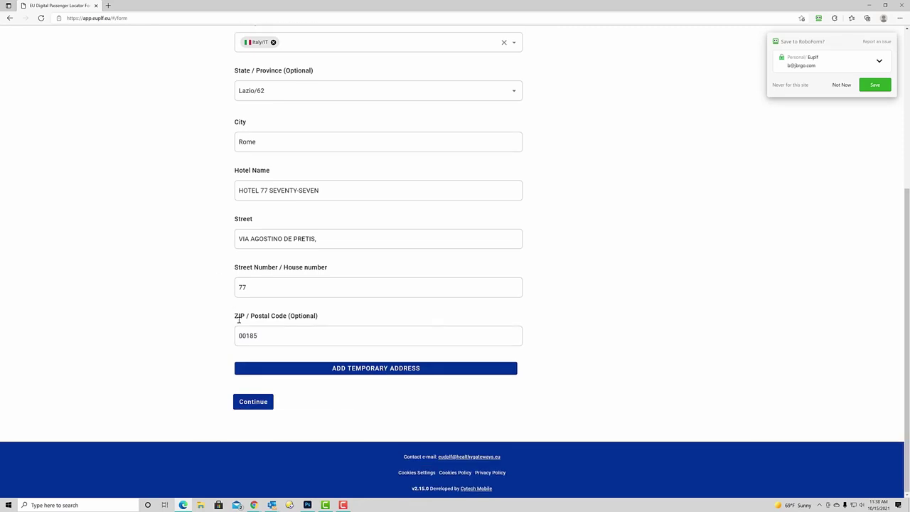
# Continue past the emergency contact step to the Declaration page
pyautogui.click(257, 403)
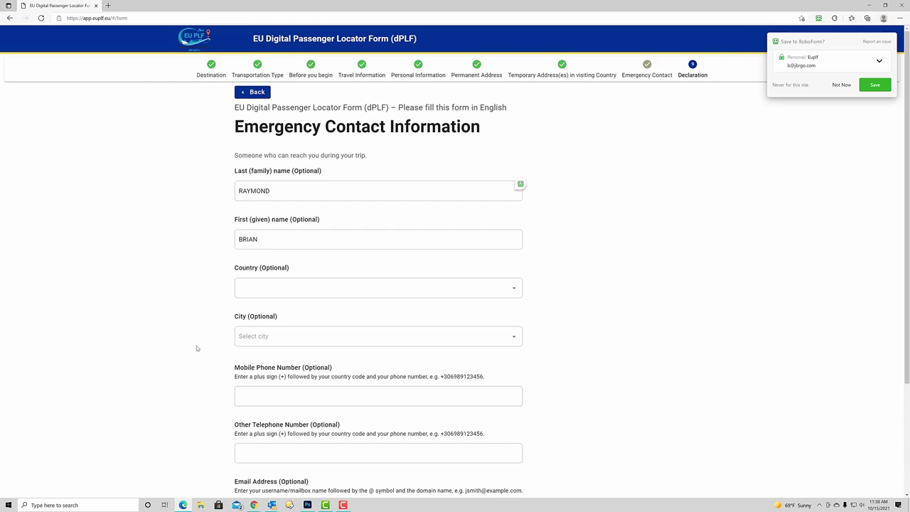
pyautogui.scroll(-2, 195, 350)
pyautogui.click(258, 403)
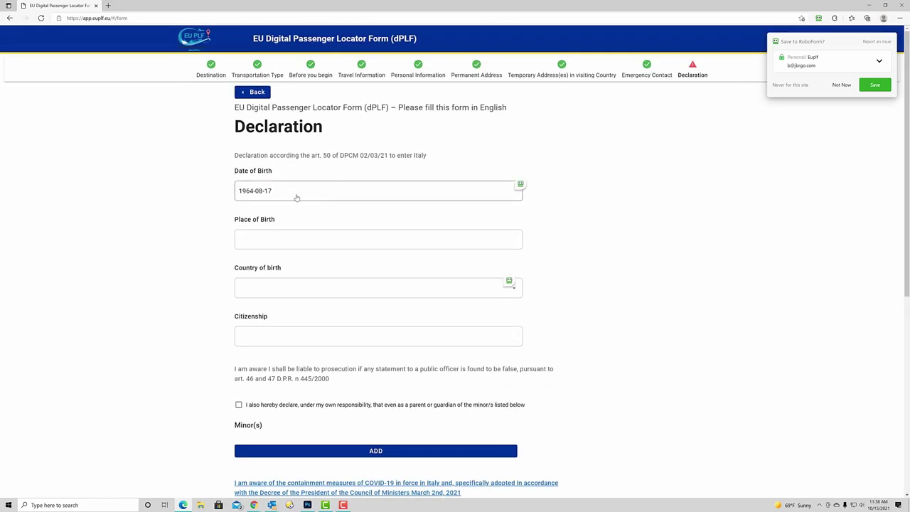
# Set place of birth to Memphis and country of birth to United States of America/US
pyautogui.click(275, 238)
pyautogui.write('Memphis')
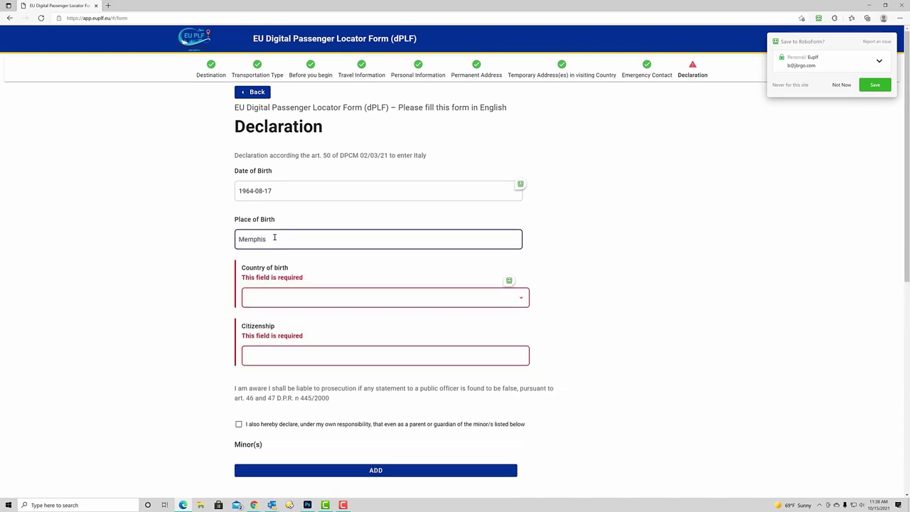
pyautogui.press('Tab')
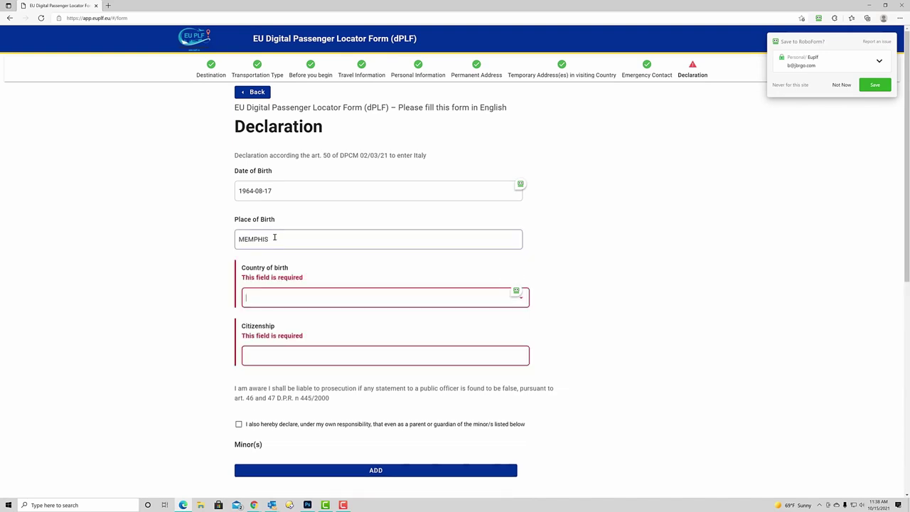
pyautogui.write('U')
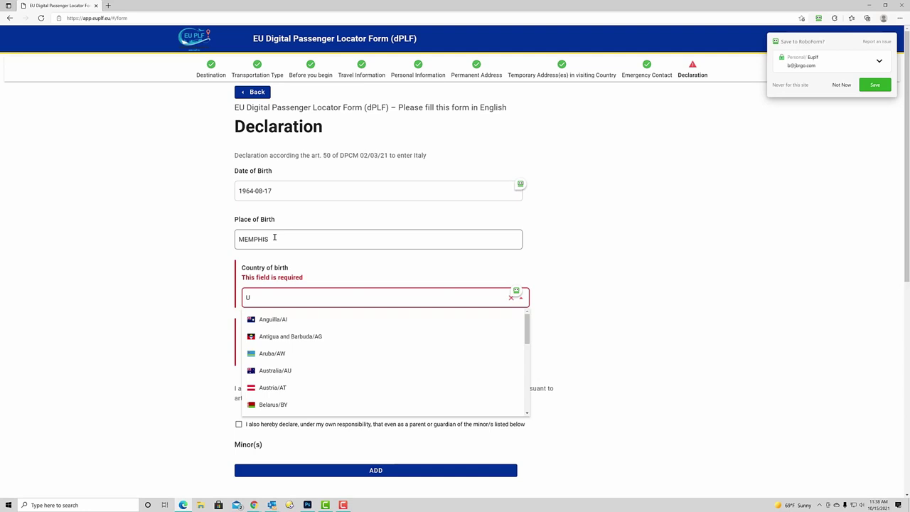
pyautogui.write('nites')
pyautogui.press('BackSpace')
pyautogui.write('d')
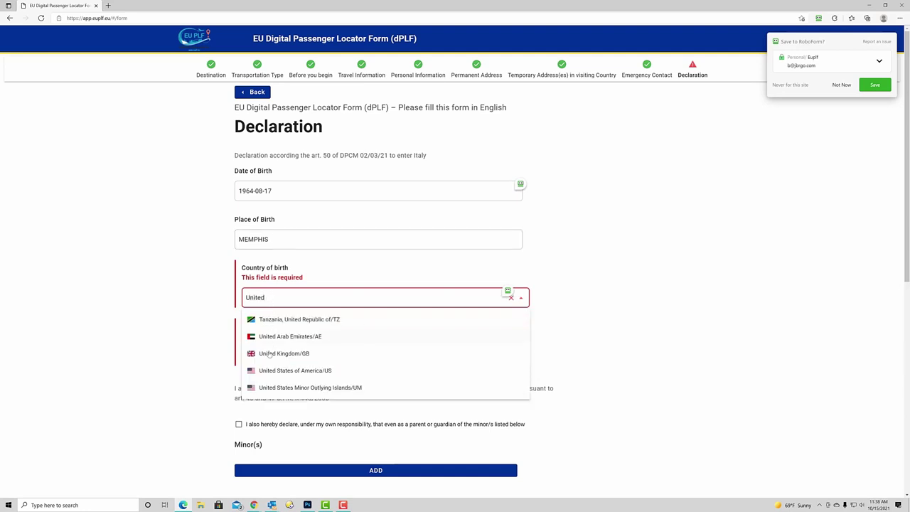
pyautogui.click(271, 372)
# Choose Tennessee/TN as the birth province and enter citizenship United States
pyautogui.scroll(-2, 164, 273)
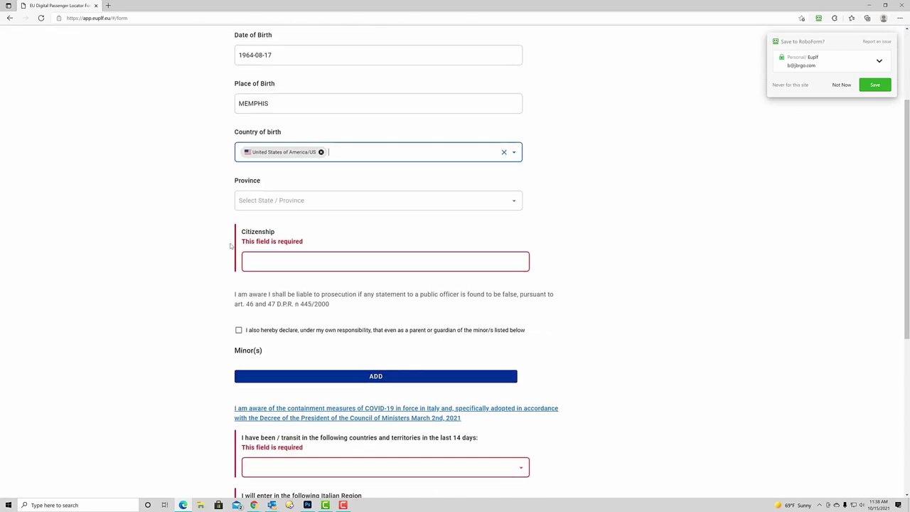
pyautogui.click(264, 194)
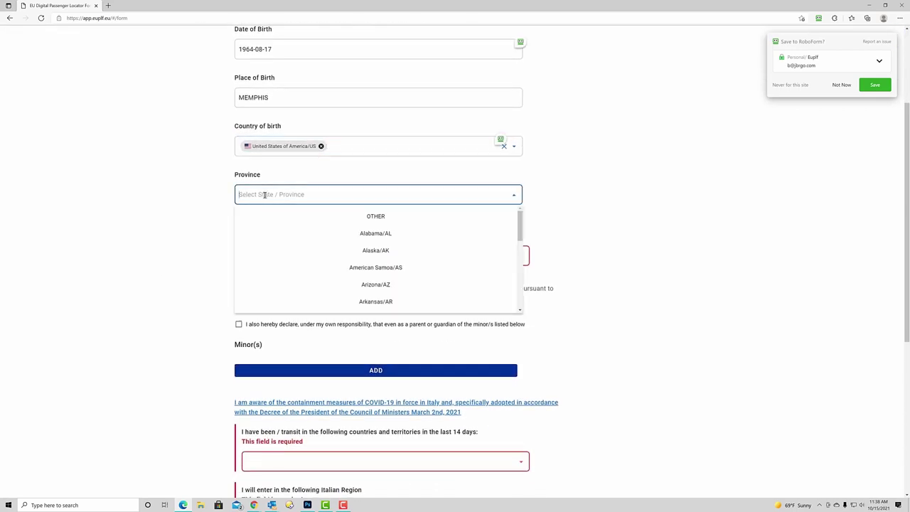
pyautogui.write('Tenn')
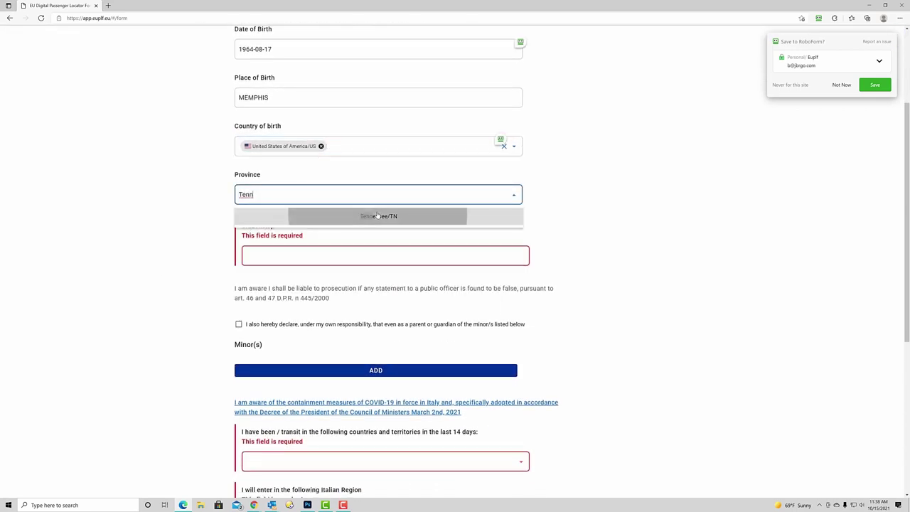
pyautogui.click(379, 214)
pyautogui.click(288, 252)
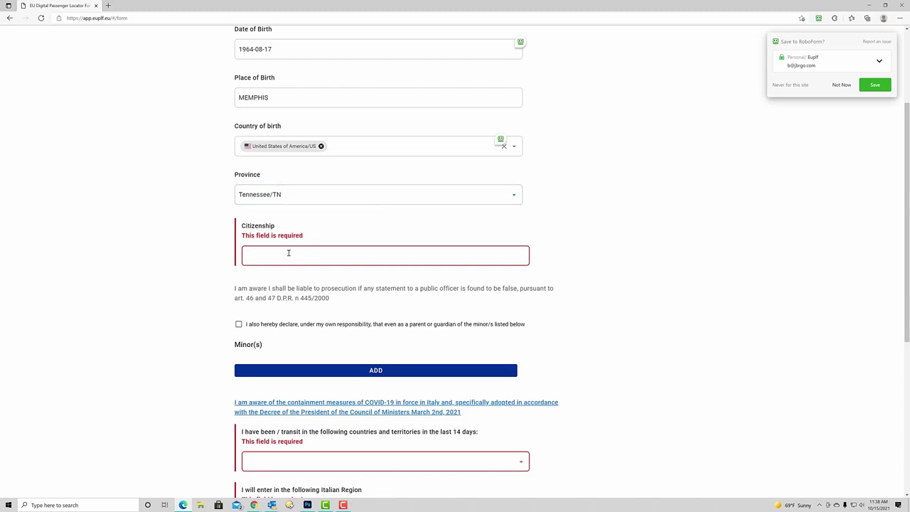
pyautogui.write('united')
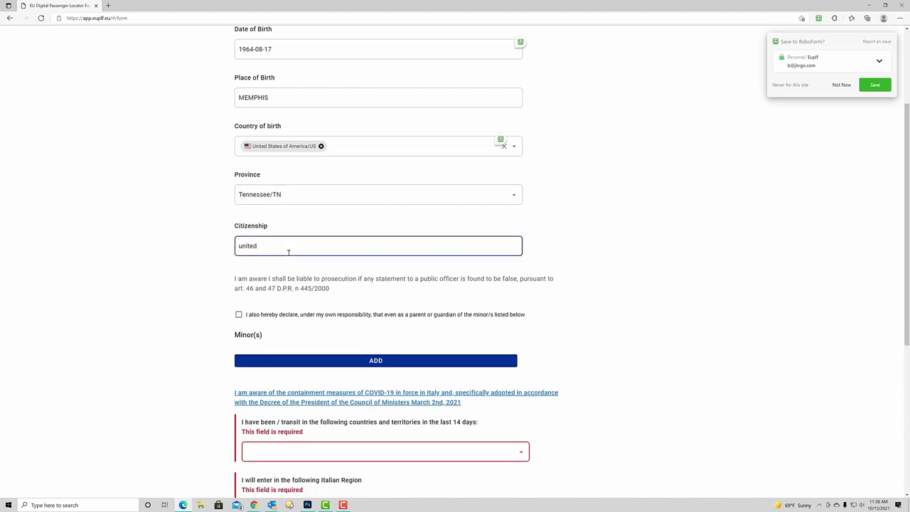
pyautogui.write(' states')
pyautogui.click(223, 266)
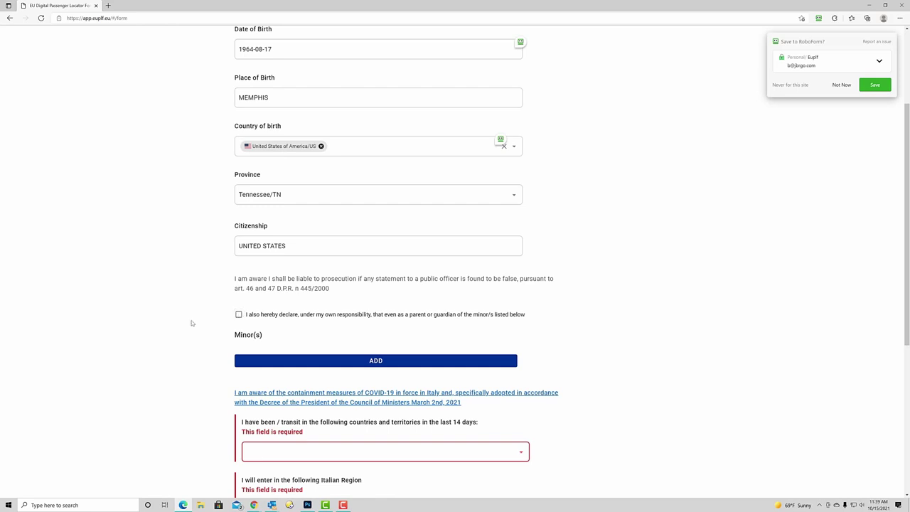
# Select the List D option for the departure country at the bottom of the Declaration page
pyautogui.scroll(-4, 178, 325)
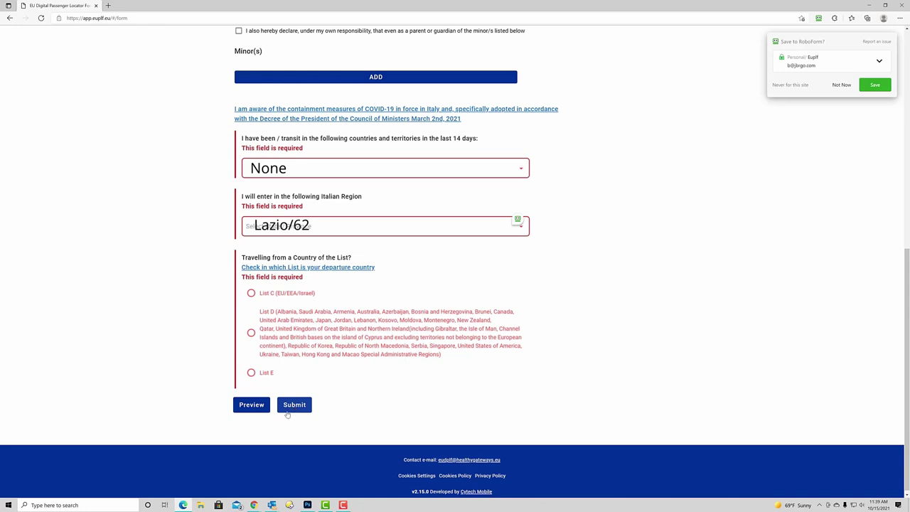
pyautogui.click(248, 336)
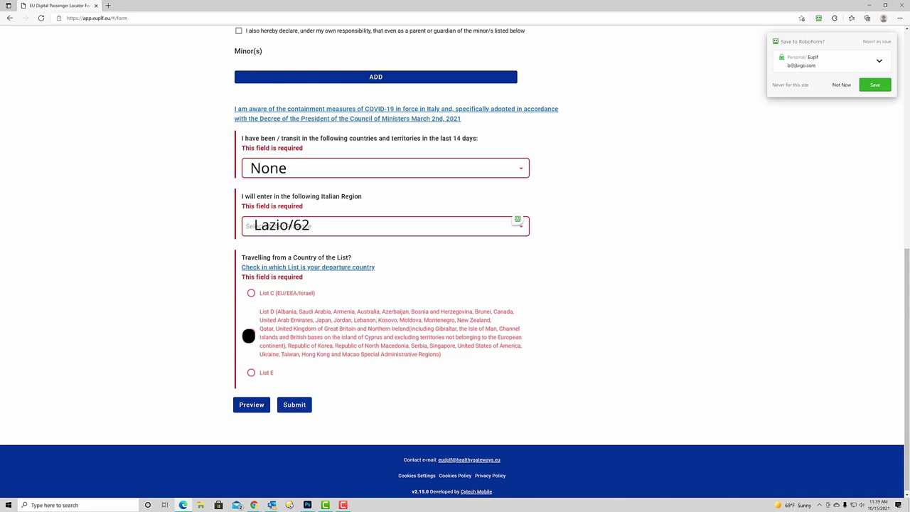